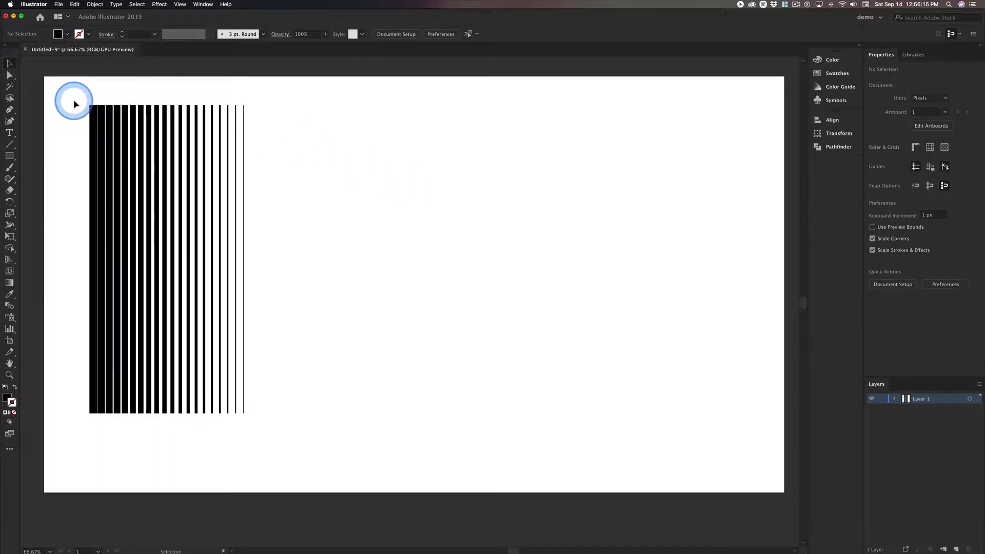
- Delete the existing striped blend and create a black 20 × 799 px rectangle near the artboard's upper-left corner
{"action": "left_click_drag", "start_coordinate": [75, 104], "coordinate": [380, 207]}
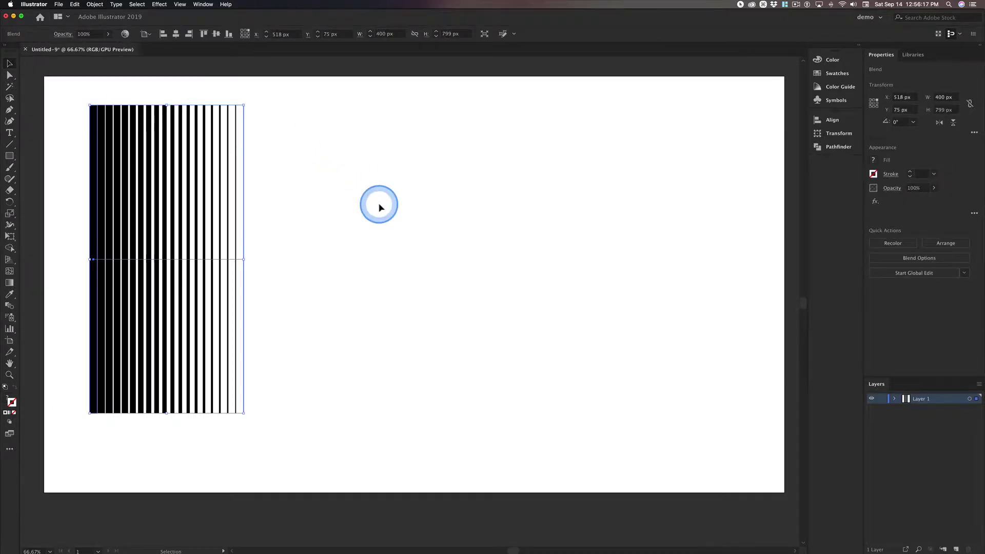
{"action": "key", "text": "Delete"}
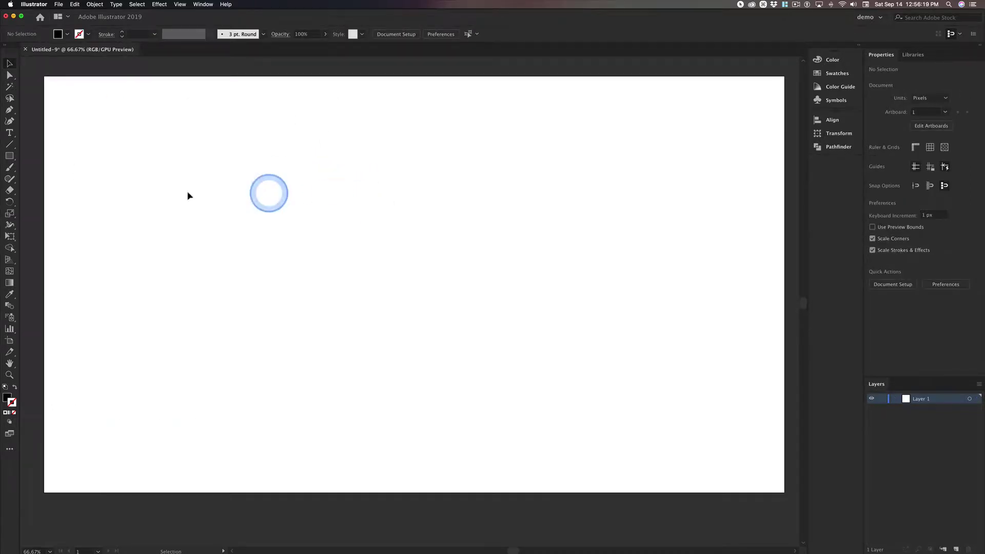
{"action": "left_click", "coordinate": [10, 155]}
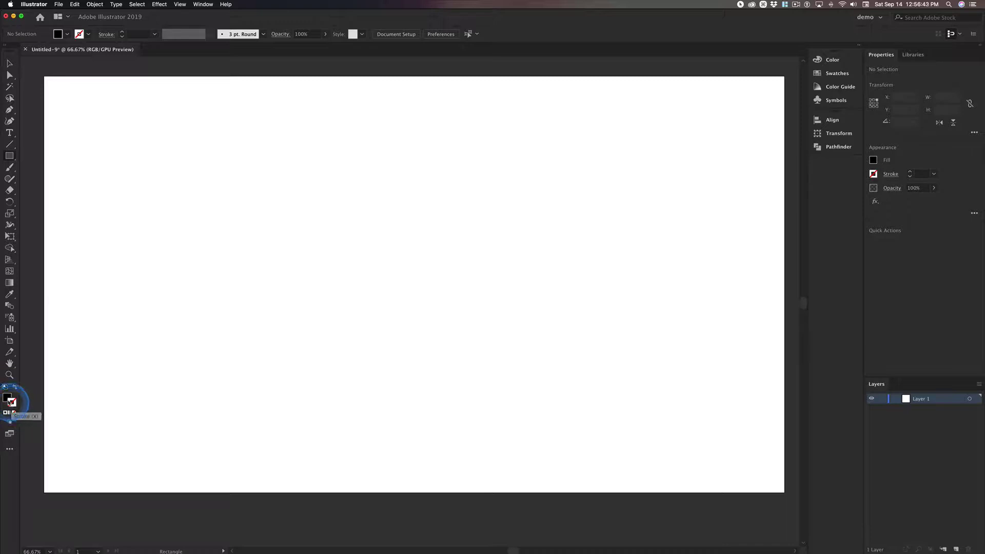
{"action": "left_click", "coordinate": [103, 106]}
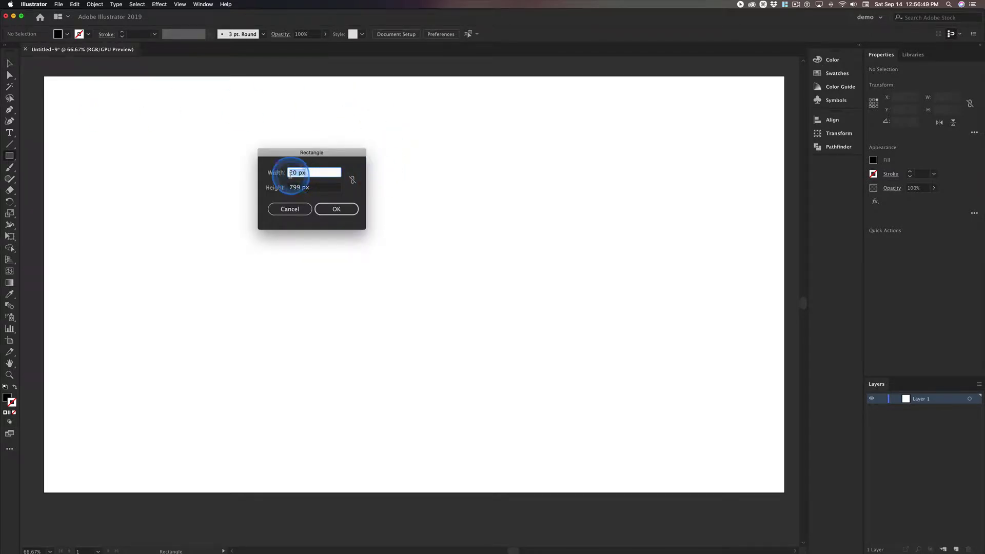
{"action": "left_click", "coordinate": [338, 208]}
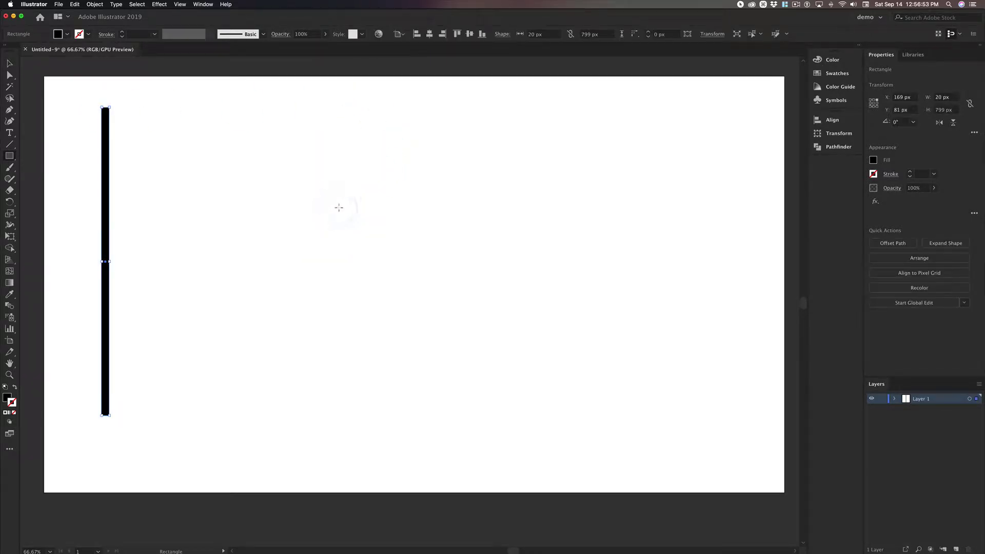
- Set the transform reference point of the black bar to its top-left corner
{"action": "left_click", "coordinate": [10, 63]}
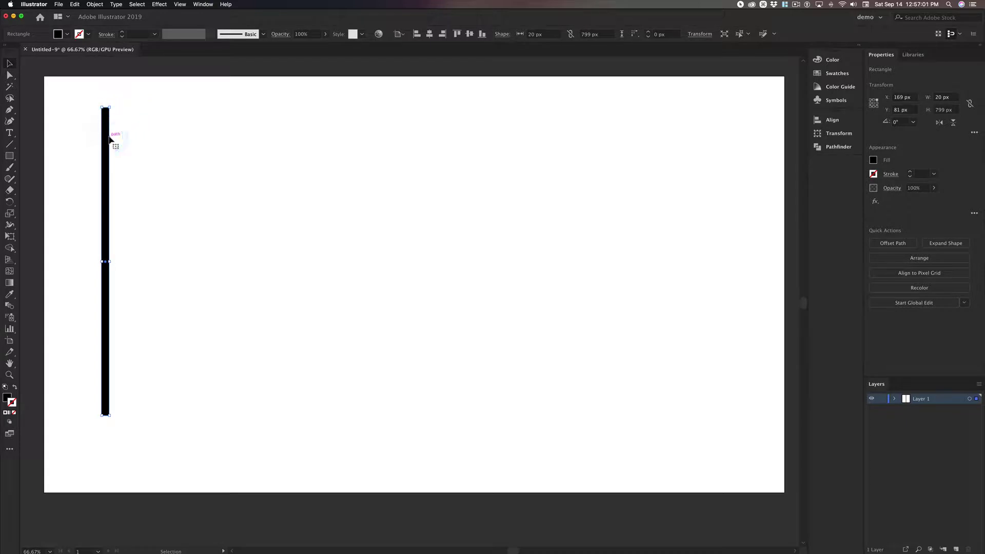
{"action": "left_click", "coordinate": [872, 101]}
{"action": "scroll", "coordinate": [872, 101], "scroll_direction": "up", "scroll_amount": 3, "text": "ctrl"}
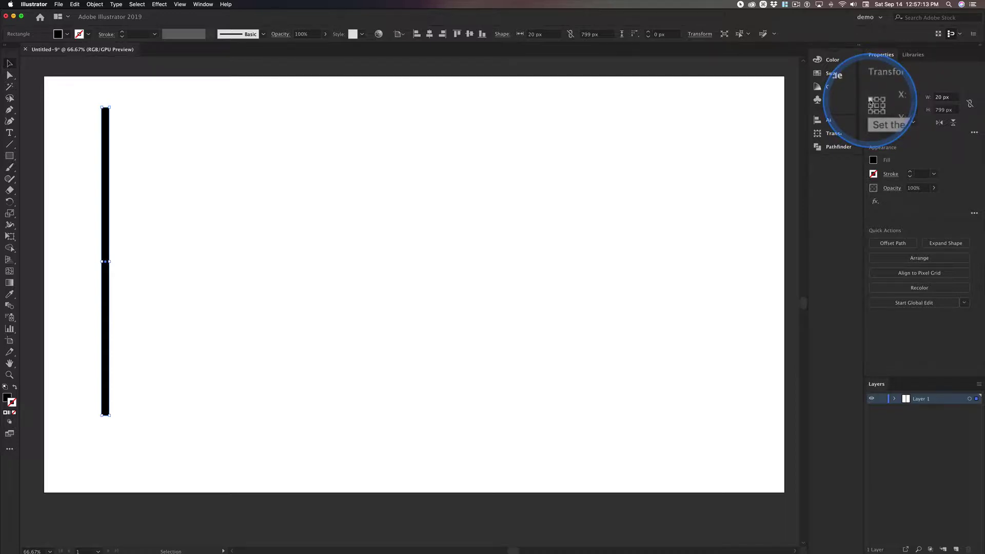
{"action": "scroll", "coordinate": [871, 98], "scroll_direction": "down", "scroll_amount": 3, "text": "ctrl"}
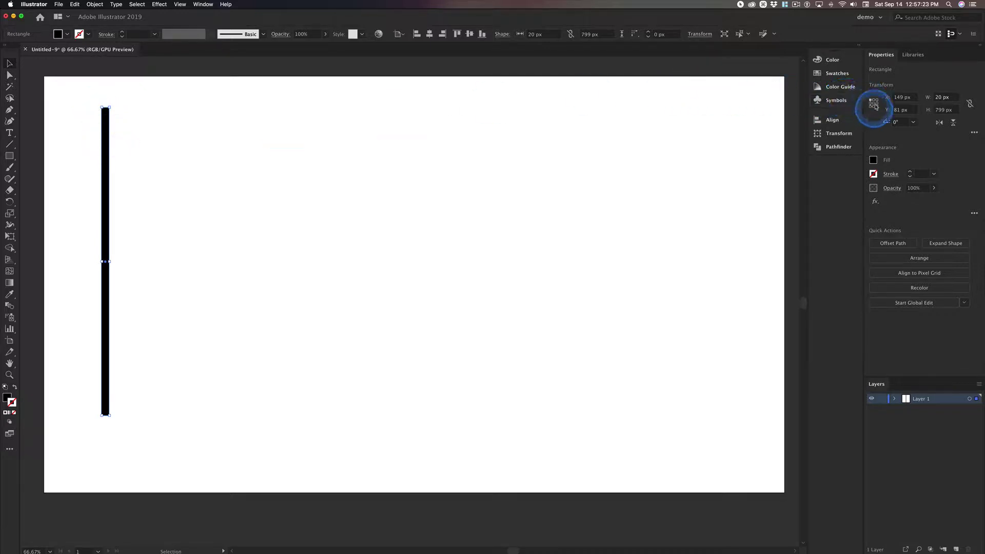
{"action": "key", "text": "shift"}
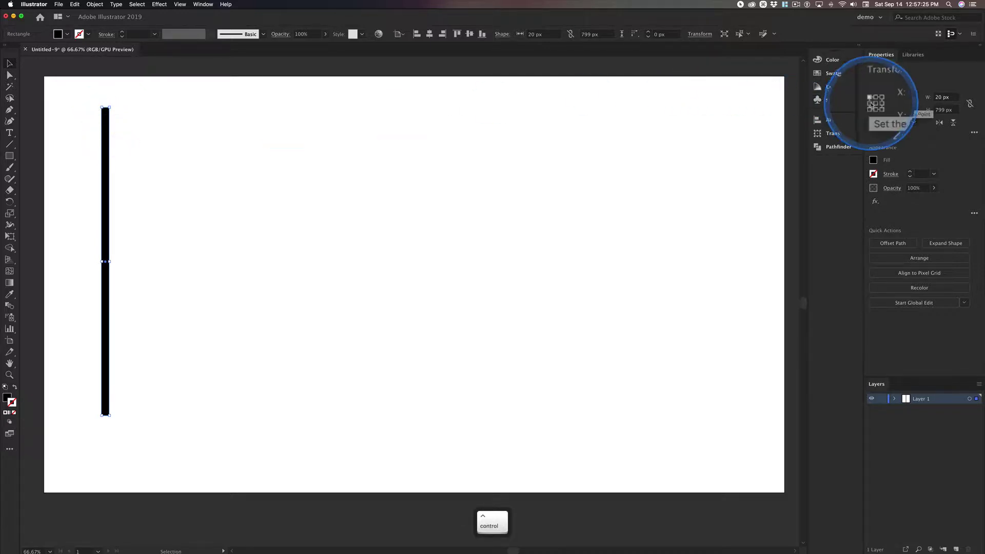
{"action": "key", "text": "ctrl"}
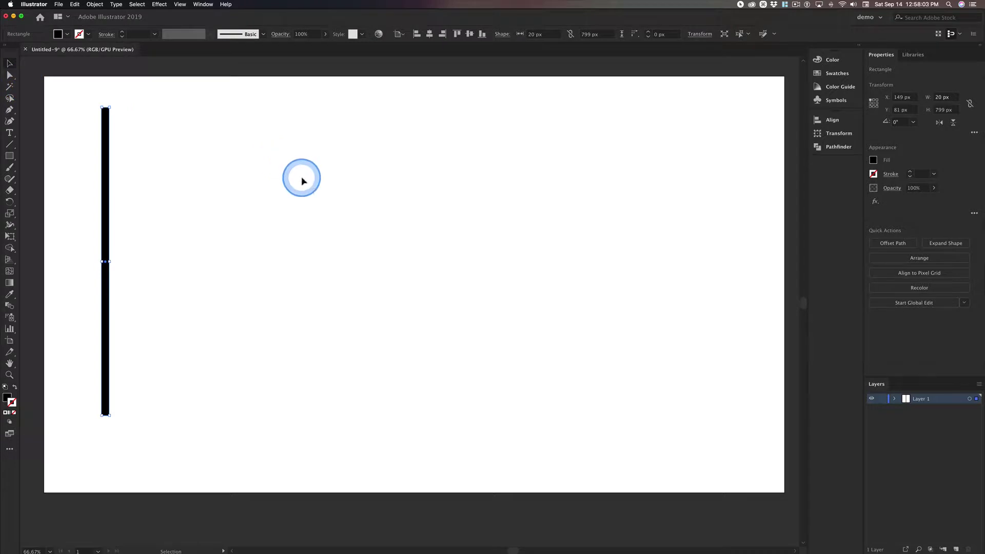
- Make a copy of the bar moved 380 px horizontally and 0 px vertically
{"action": "key", "text": "Return"}
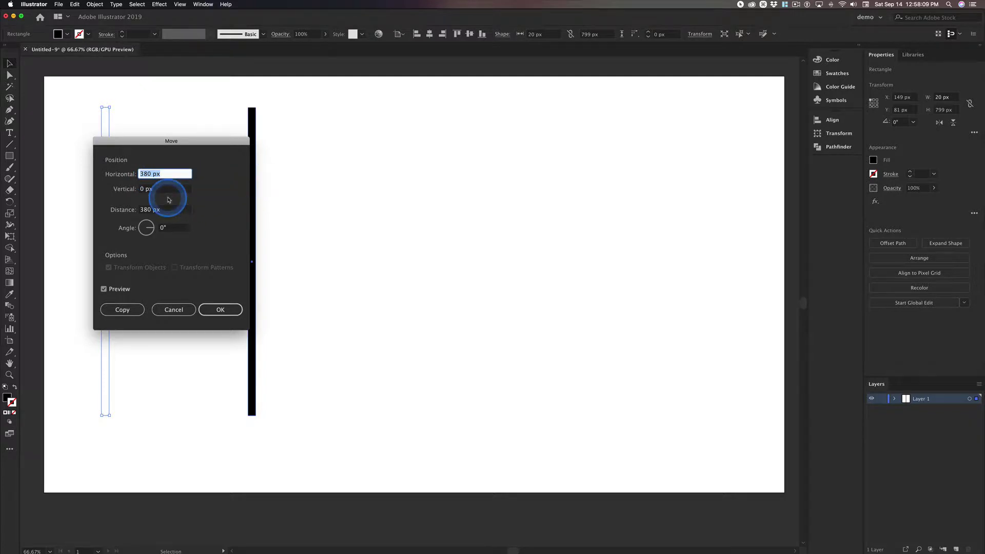
{"action": "key", "text": "Tab"}
{"action": "key", "text": "Tab"}
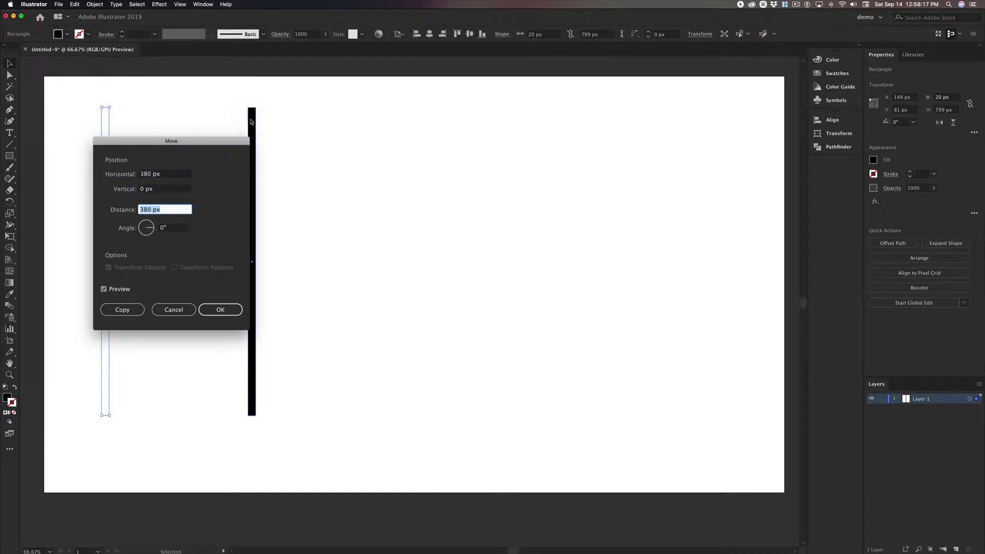
{"action": "left_click", "coordinate": [122, 309]}
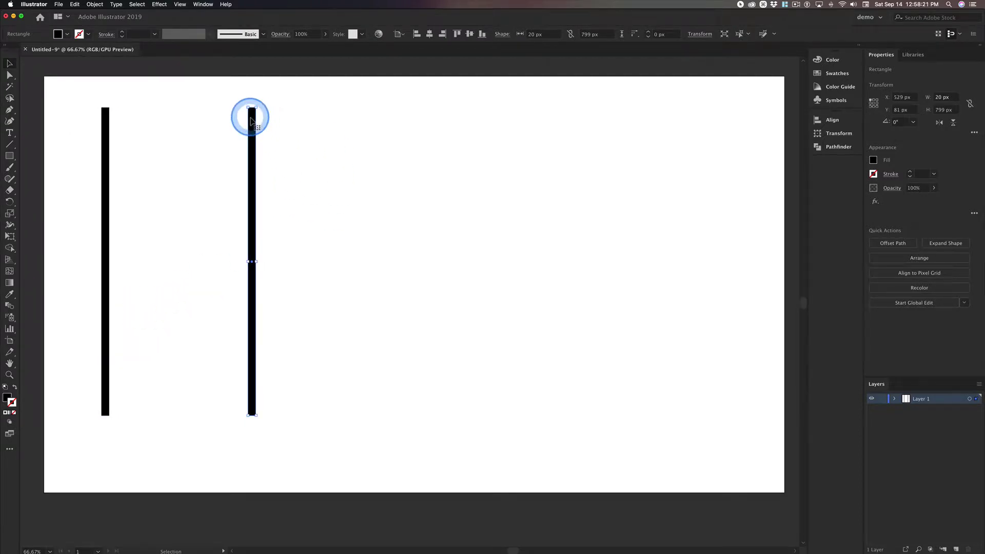
- Set the transform reference point of the copied bar to its top-right corner
{"action": "left_click_drag", "start_coordinate": [251, 119], "coordinate": [261, 125]}
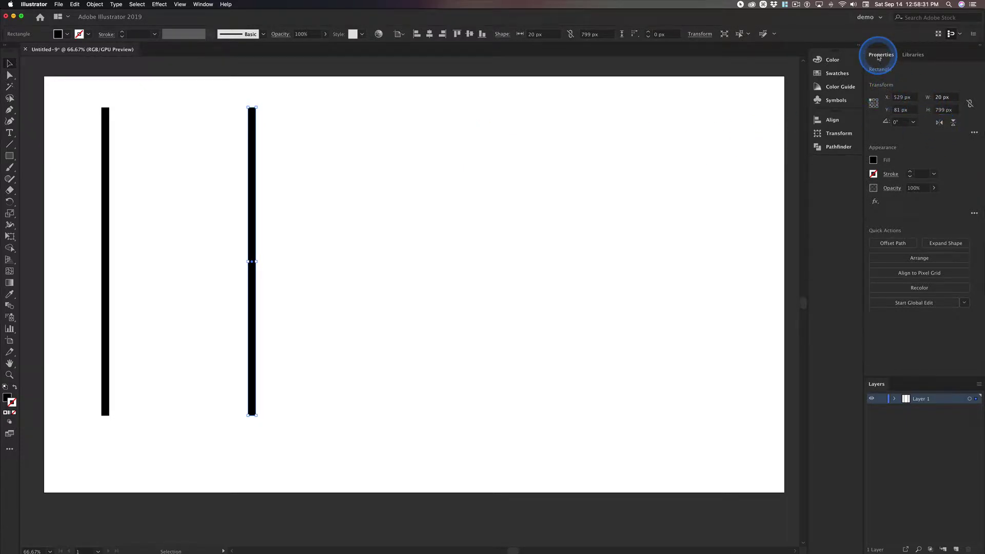
{"action": "left_click", "coordinate": [838, 132]}
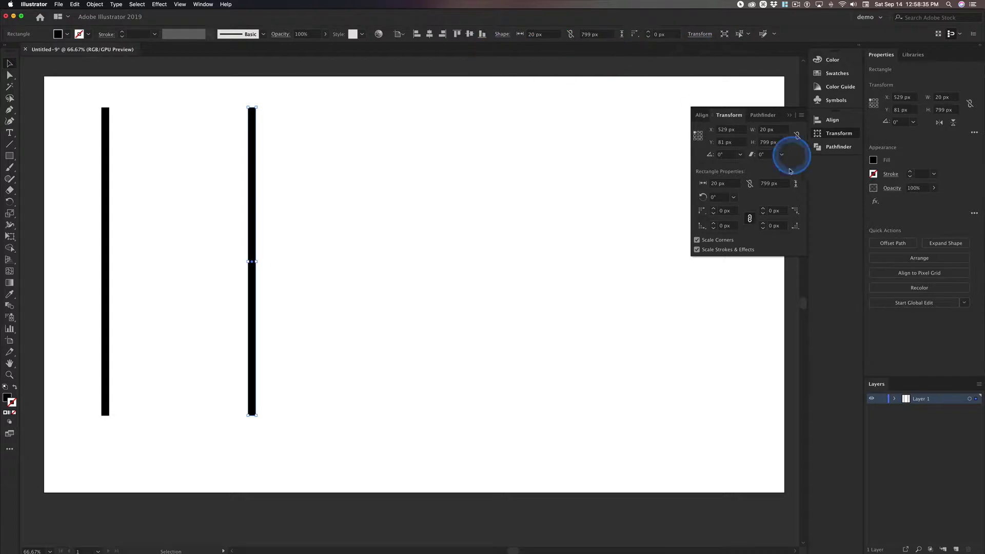
{"action": "left_click", "coordinate": [789, 115]}
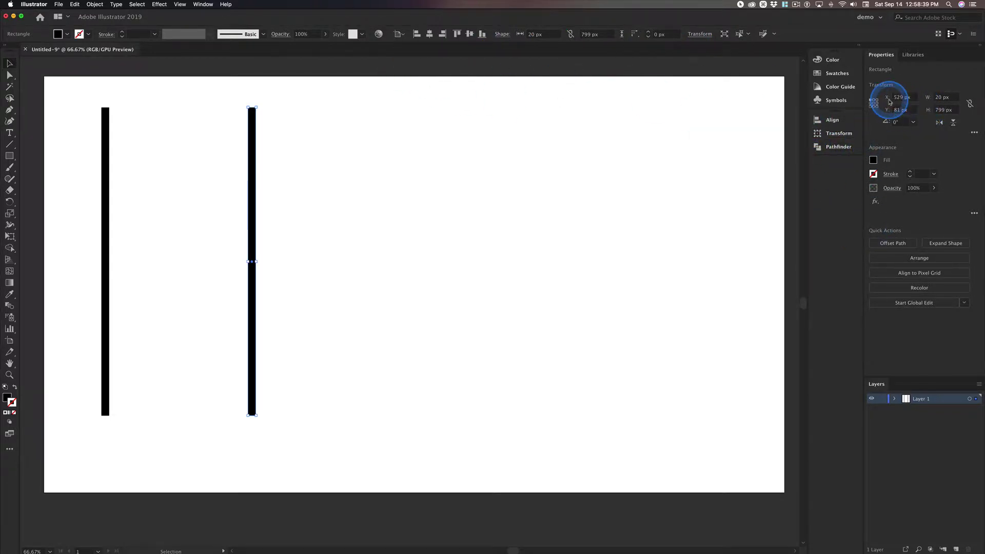
{"action": "key", "text": "ctrl"}
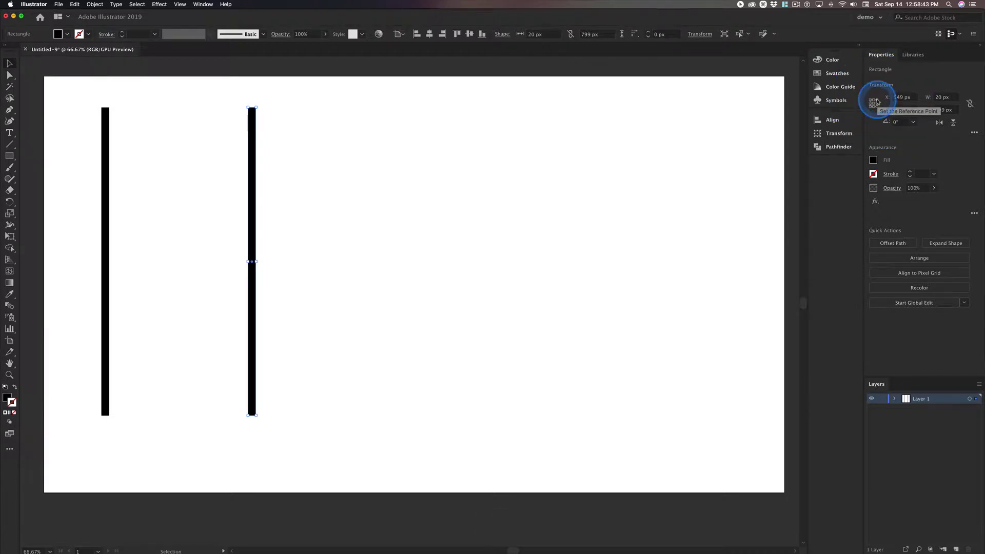
{"action": "key", "text": "ctrl"}
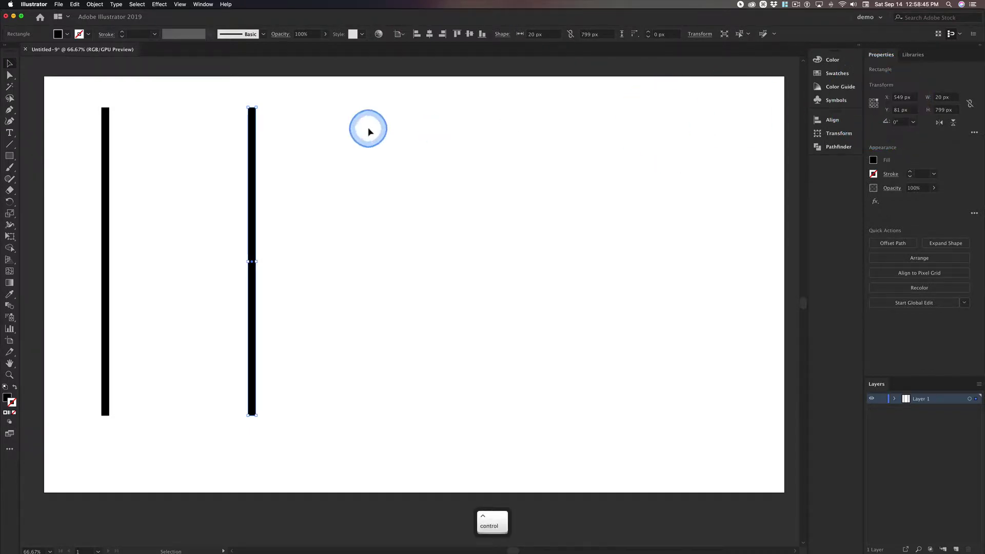
{"action": "left_click", "coordinate": [254, 117]}
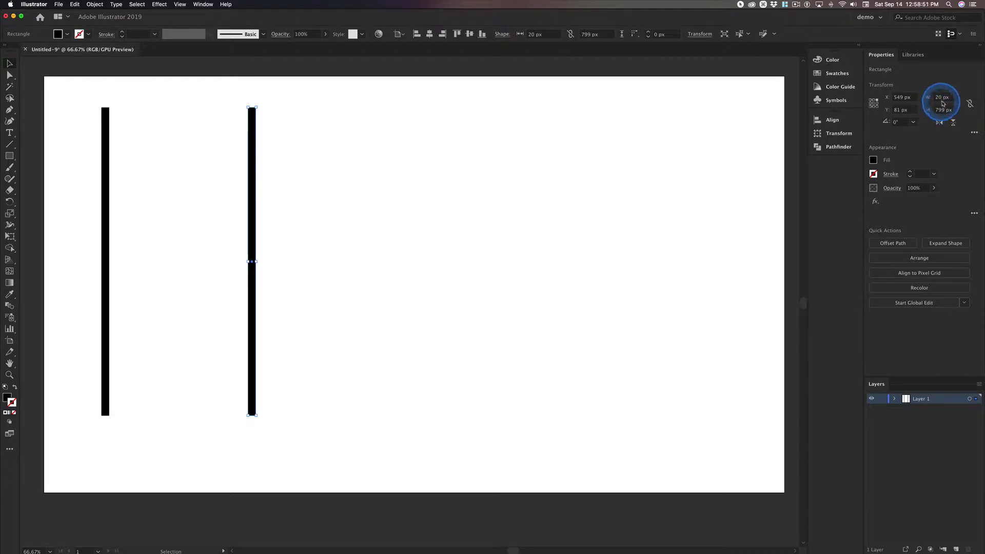
- Set the copied bar's width to 1 px, with the width and height proportions unlinked
{"action": "left_click", "coordinate": [971, 104]}
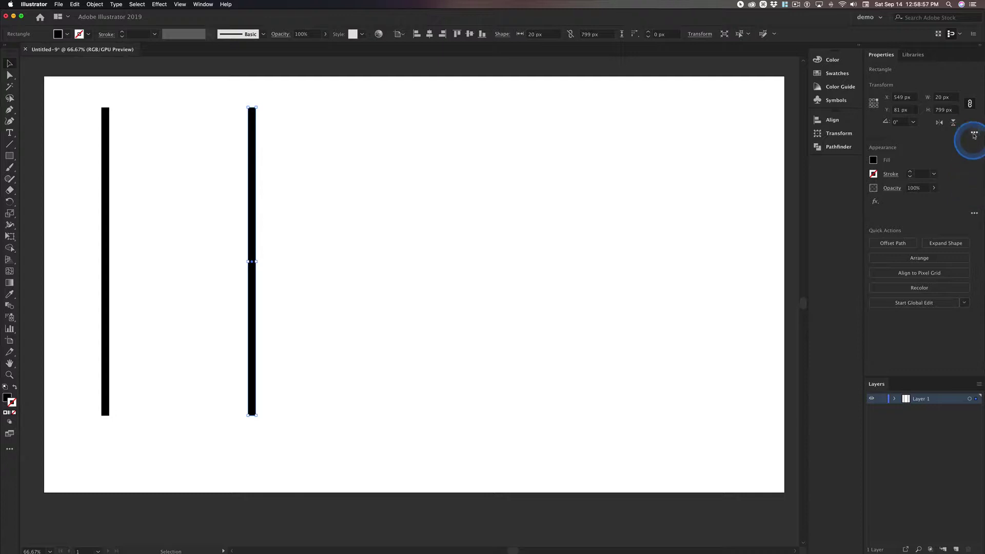
{"action": "key", "text": "ctrl"}
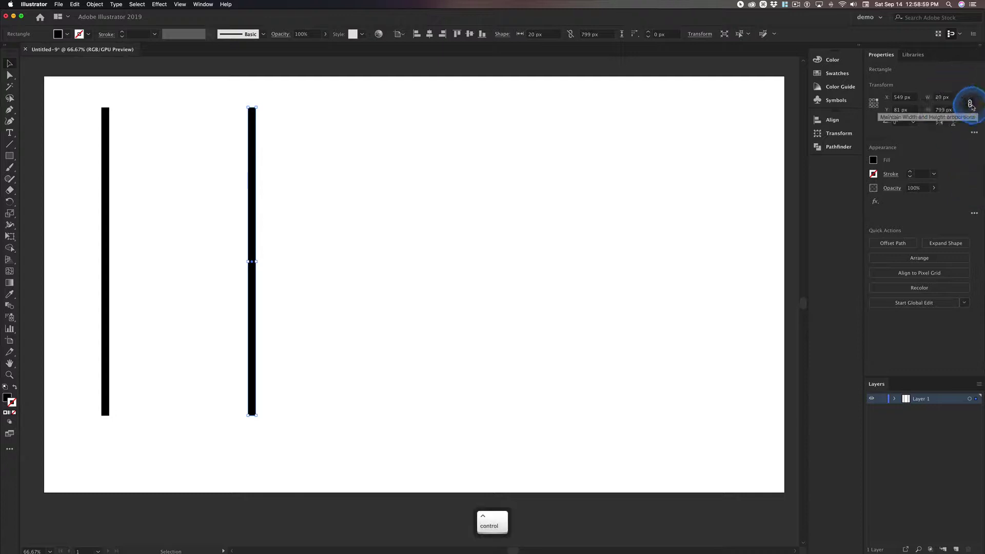
{"action": "left_click", "coordinate": [970, 104], "text": "ctrl"}
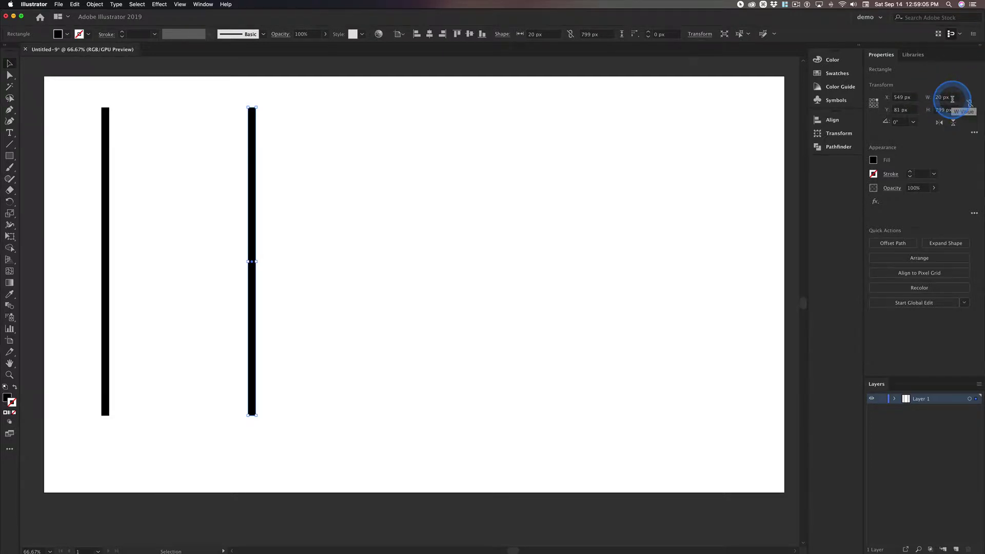
{"action": "left_click", "coordinate": [953, 96]}
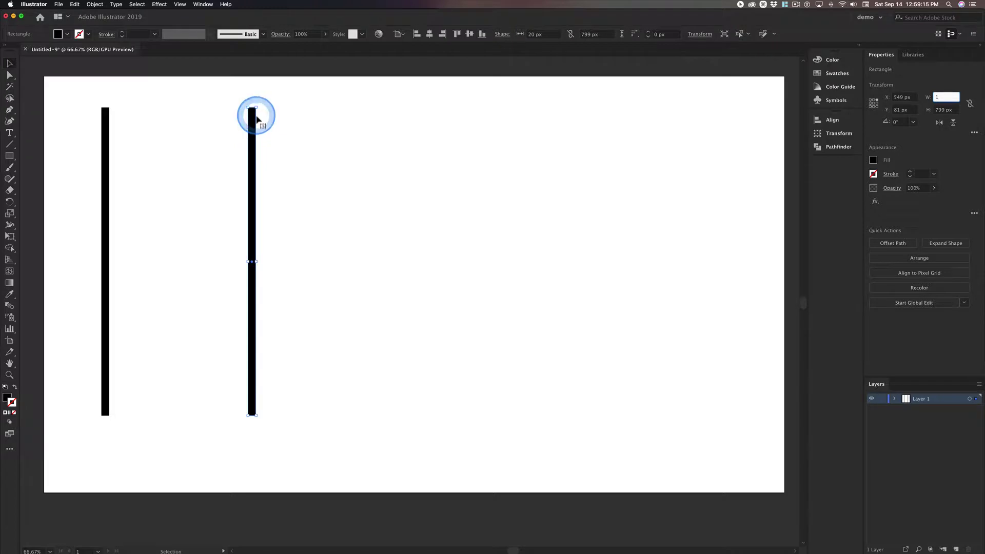
{"action": "key", "text": "Tab"}
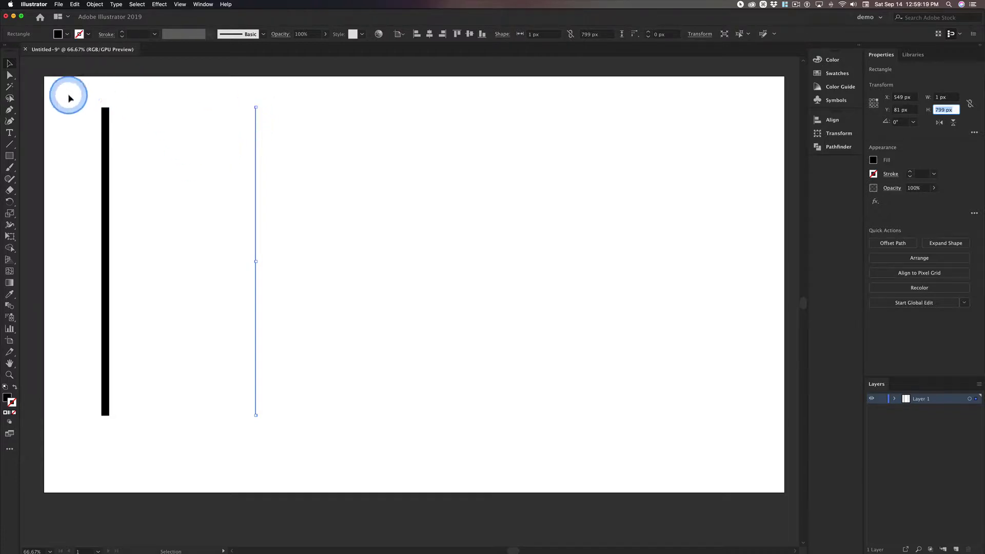
- Select the wide and thin bars together to check their combined width, and clear the selection
{"action": "left_click_drag", "start_coordinate": [68, 95], "coordinate": [288, 129]}
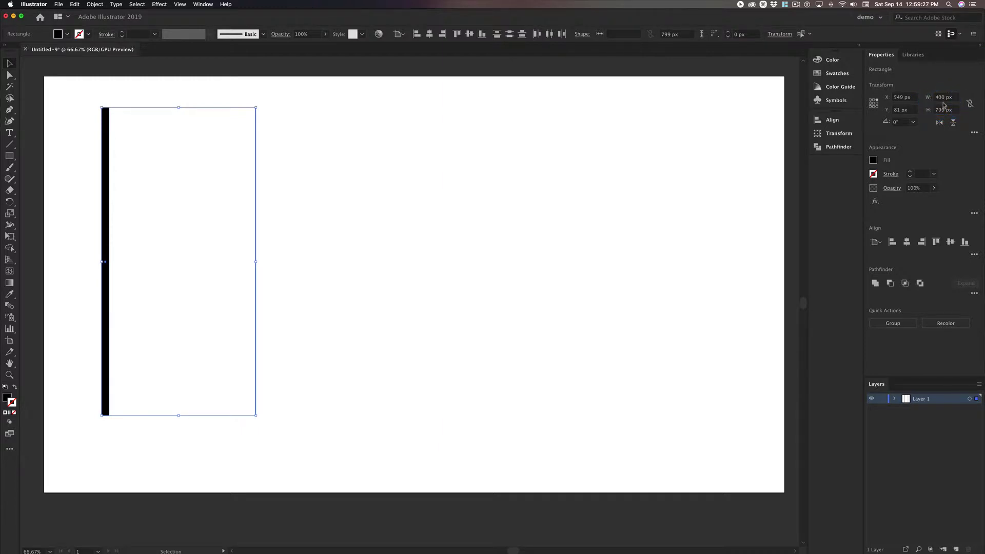
{"action": "left_click", "coordinate": [482, 165]}
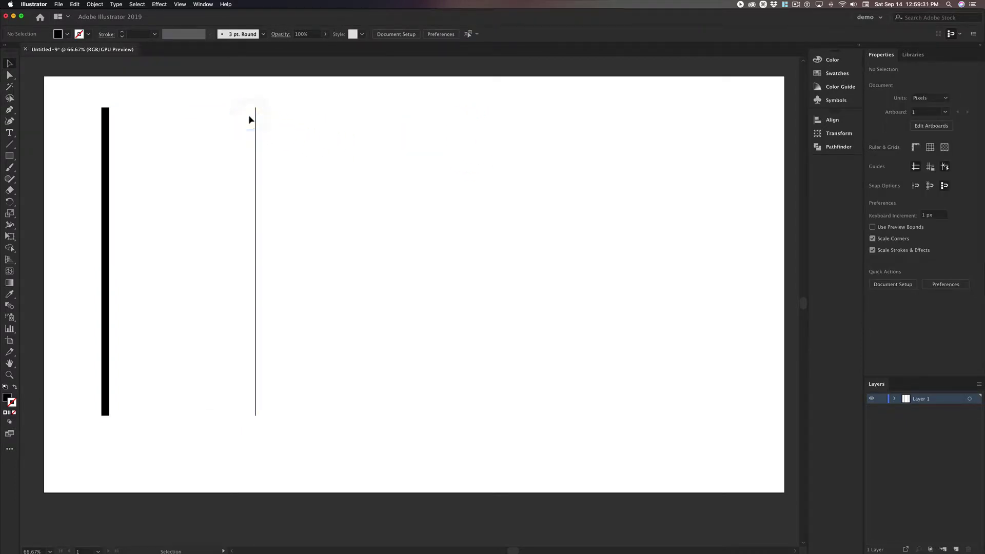
{"action": "left_click", "coordinate": [249, 119]}
{"action": "left_click", "coordinate": [244, 113]}
- Configure the blend options to Specified Steps spacing with 18 steps
{"action": "left_click", "coordinate": [95, 4]}
{"action": "left_click", "coordinate": [170, 57]}
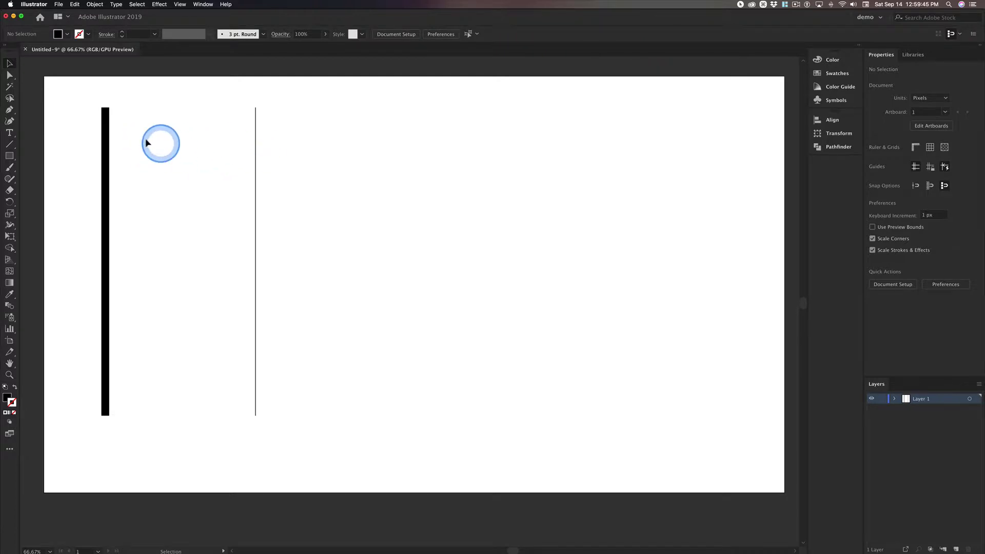
{"action": "left_click", "coordinate": [95, 4]}
{"action": "mouse_move", "coordinate": [106, 192]}
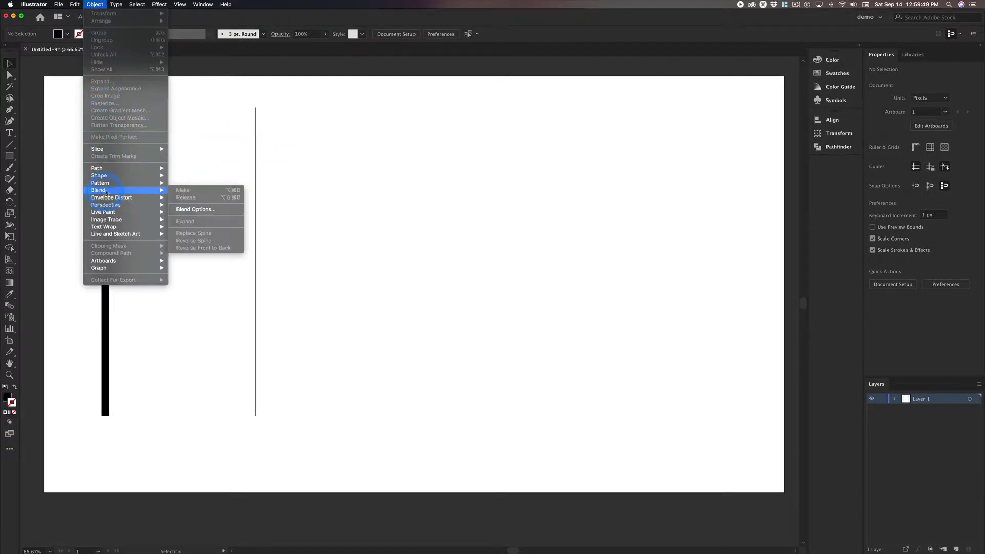
{"action": "left_click", "coordinate": [218, 211]}
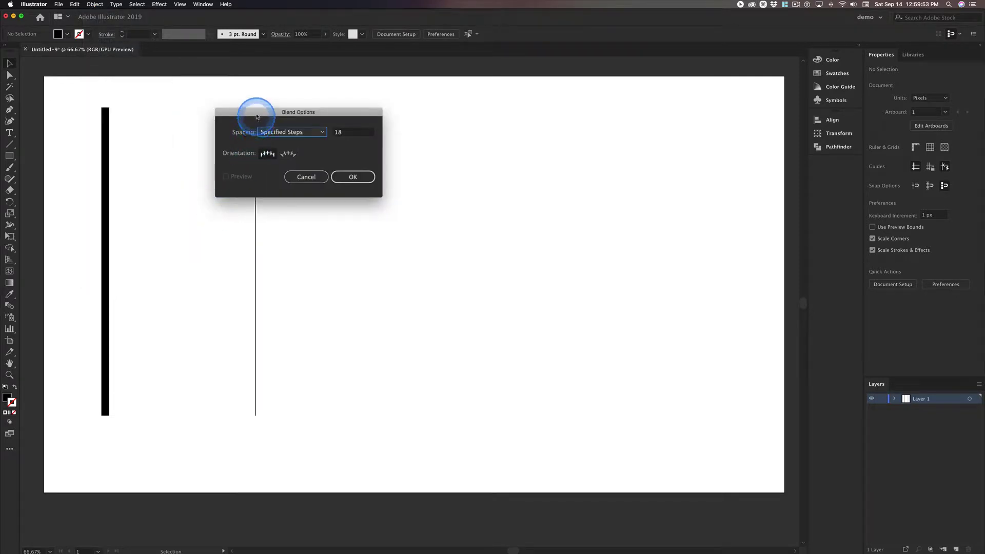
{"action": "left_click_drag", "start_coordinate": [249, 113], "coordinate": [330, 106]}
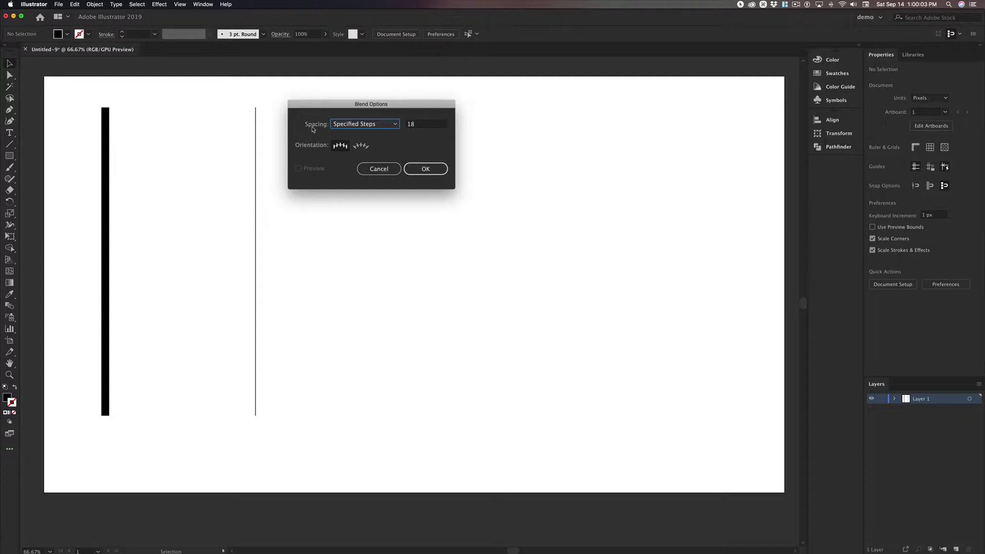
{"action": "left_click", "coordinate": [409, 127]}
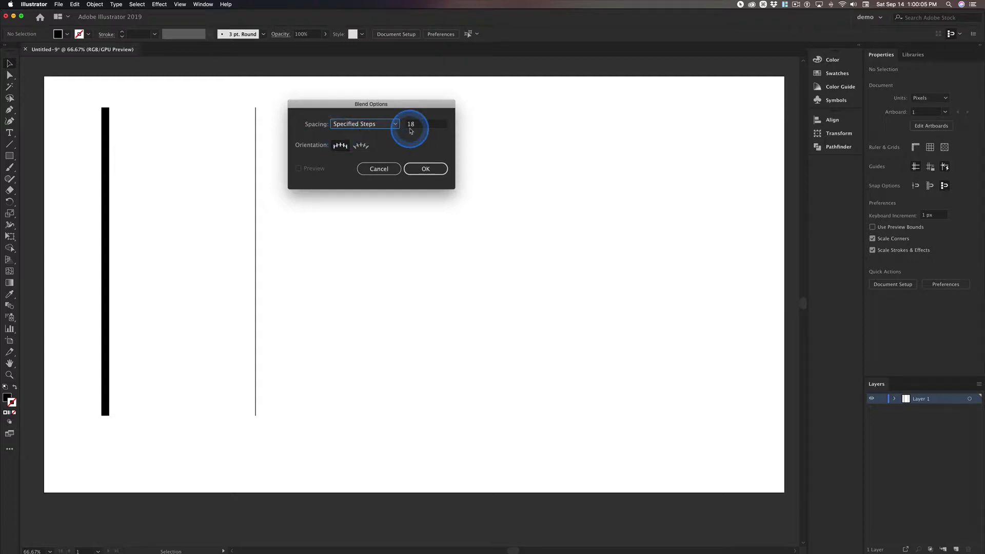
{"action": "left_click", "coordinate": [423, 173]}
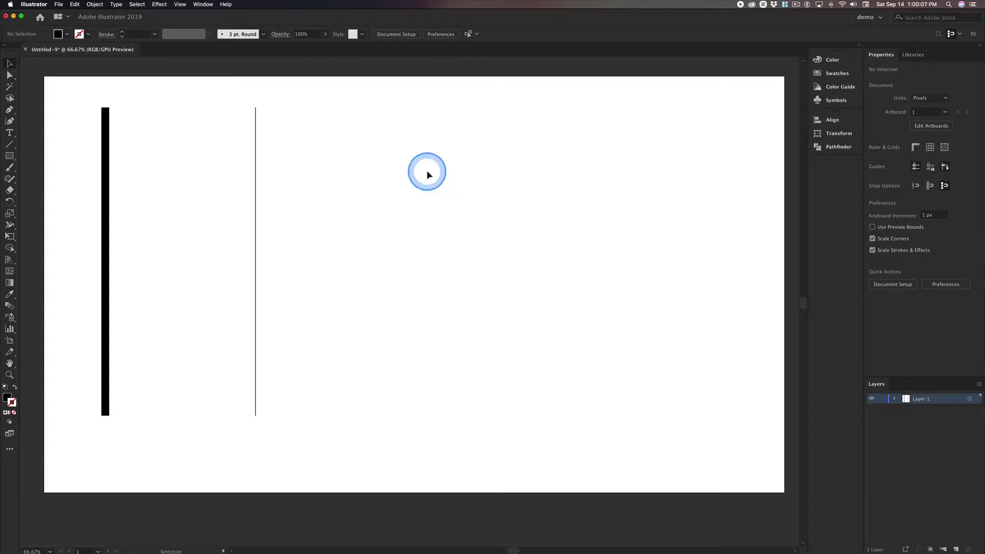
- Select the wide and thin bars together, make a blend between them, and clear the selection
{"action": "left_click", "coordinate": [94, 5]}
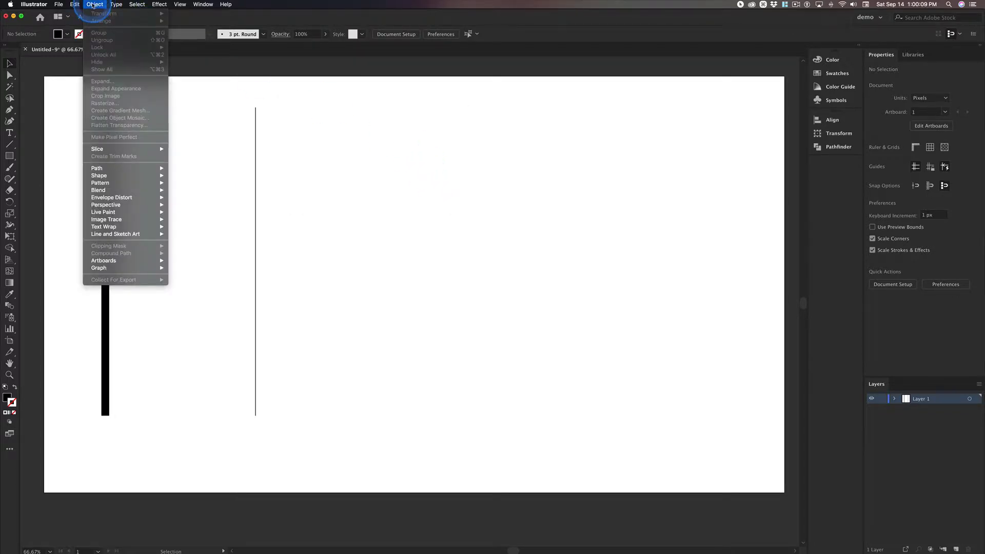
{"action": "left_click", "coordinate": [379, 118]}
{"action": "left_click_drag", "start_coordinate": [70, 115], "coordinate": [313, 196]}
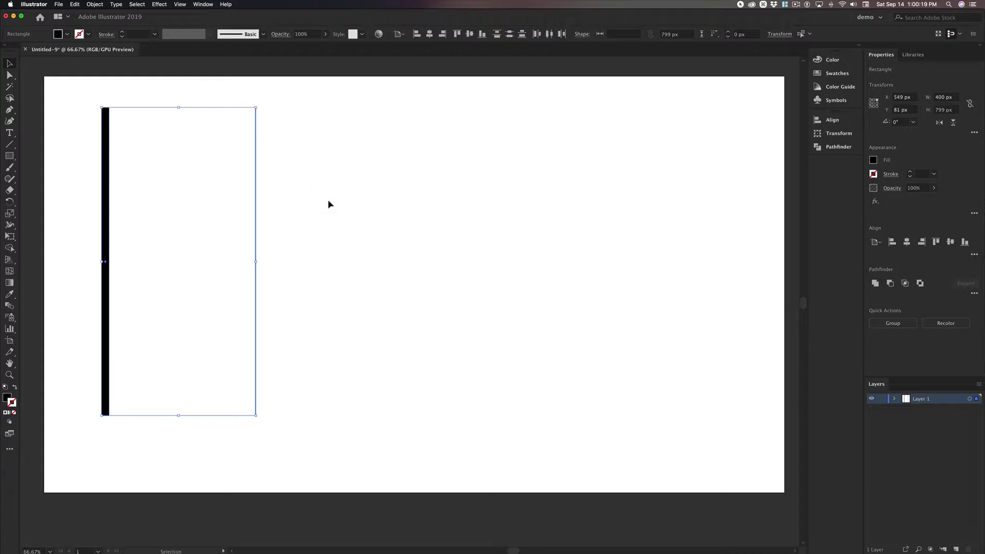
{"action": "left_click", "coordinate": [94, 4]}
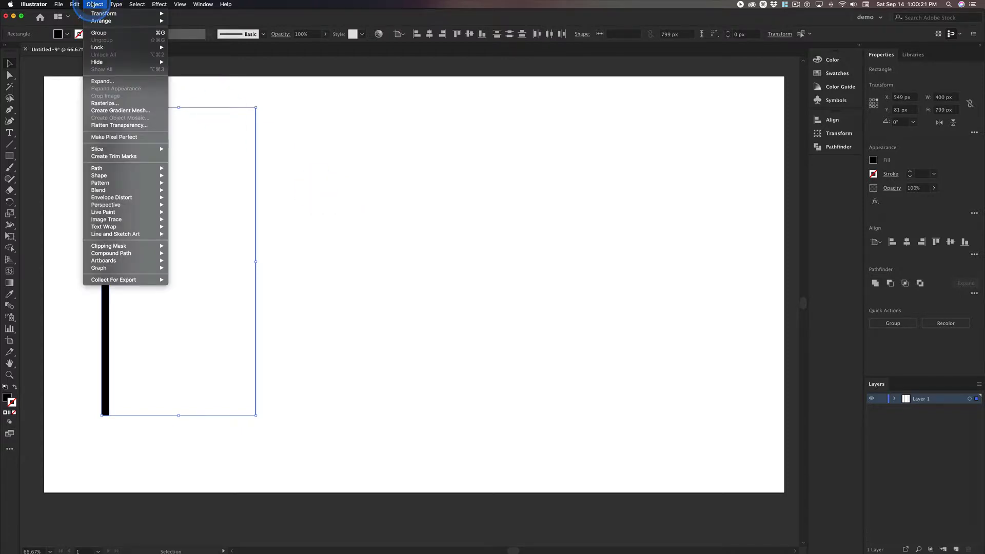
{"action": "mouse_move", "coordinate": [115, 190]}
{"action": "left_click", "coordinate": [184, 189]}
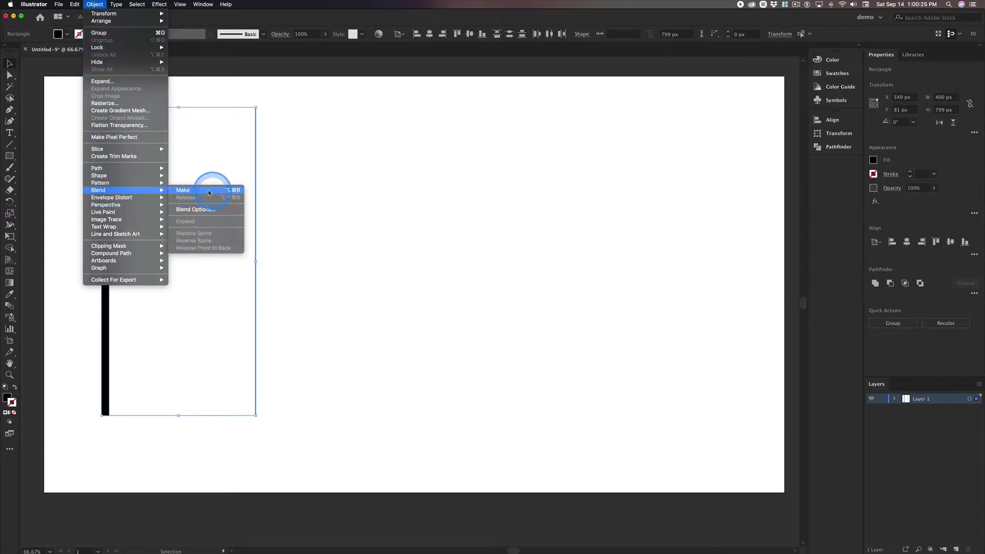
{"action": "left_click", "coordinate": [208, 191]}
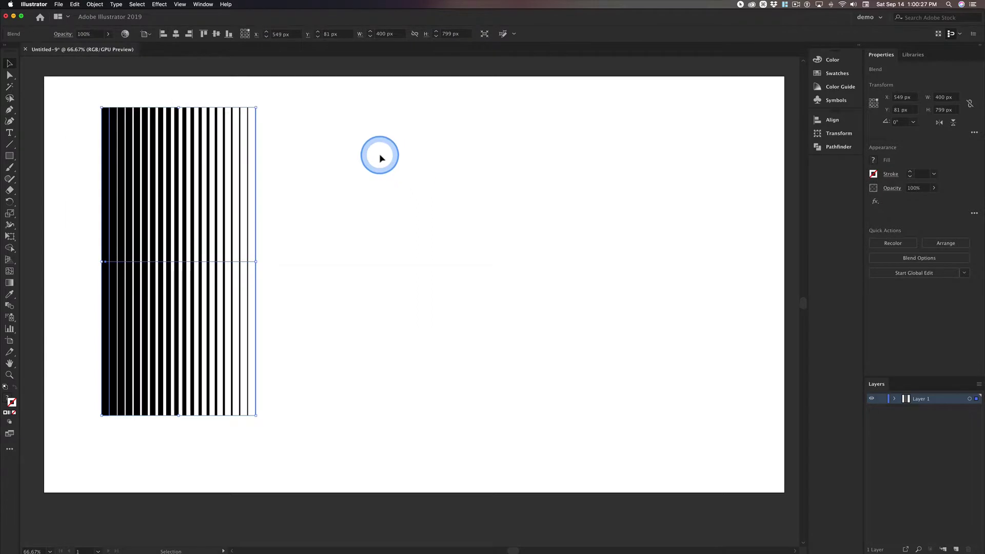
{"action": "left_click", "coordinate": [381, 157]}
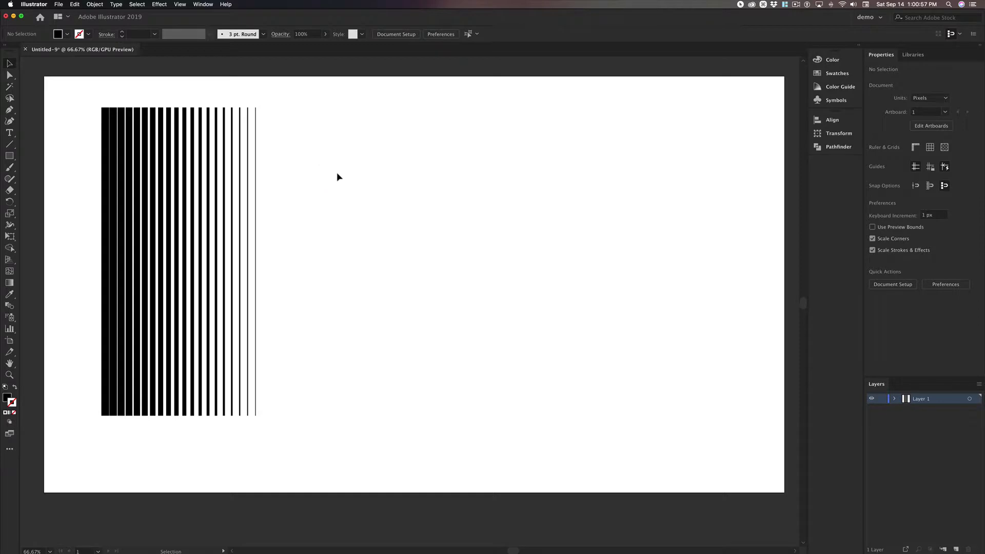
- Select the striped blend and switch to the Reflect tool
{"action": "left_click", "coordinate": [107, 128]}
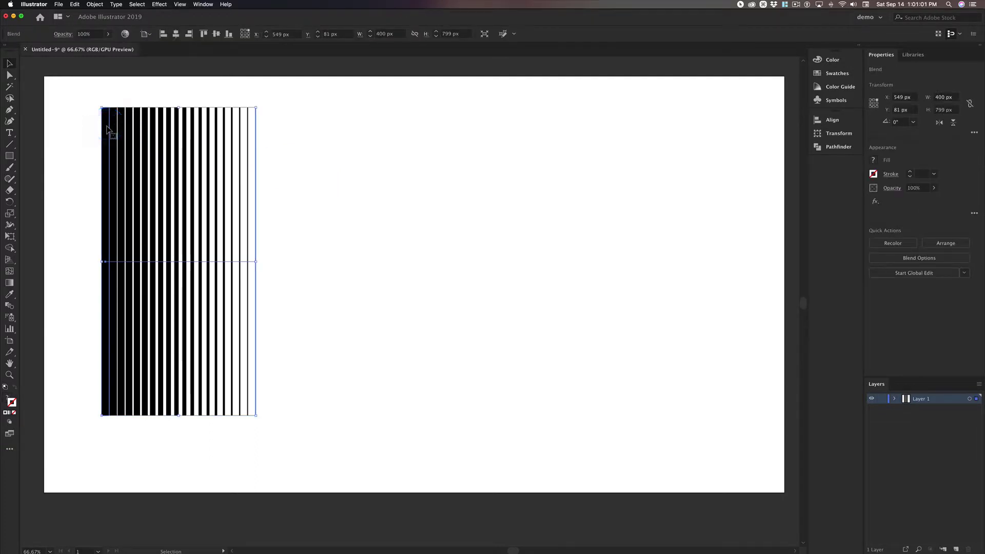
{"action": "left_click", "coordinate": [105, 131]}
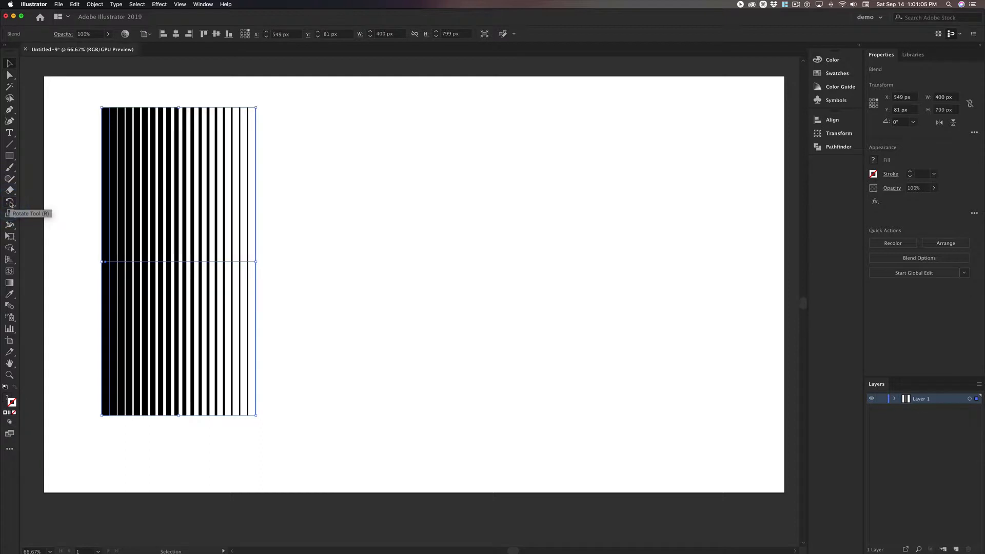
{"action": "left_click", "coordinate": [10, 216]}
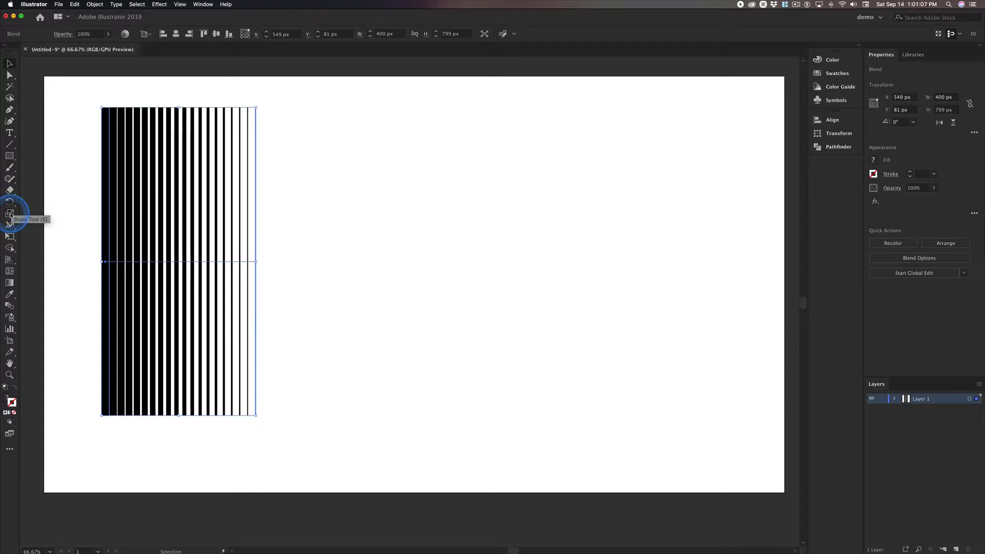
{"action": "left_click_drag", "start_coordinate": [11, 204], "coordinate": [45, 215]}
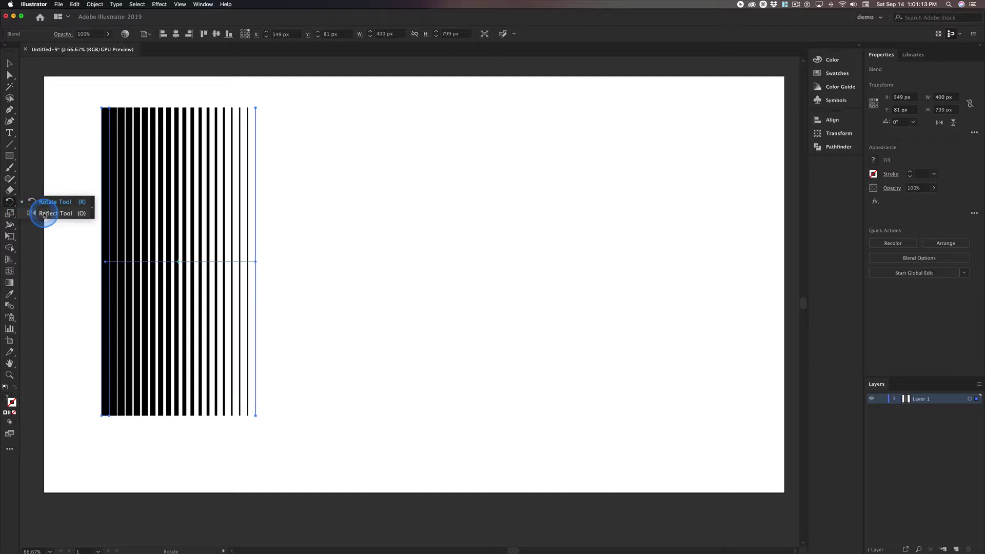
{"action": "left_click_drag", "start_coordinate": [44, 216], "coordinate": [44, 213]}
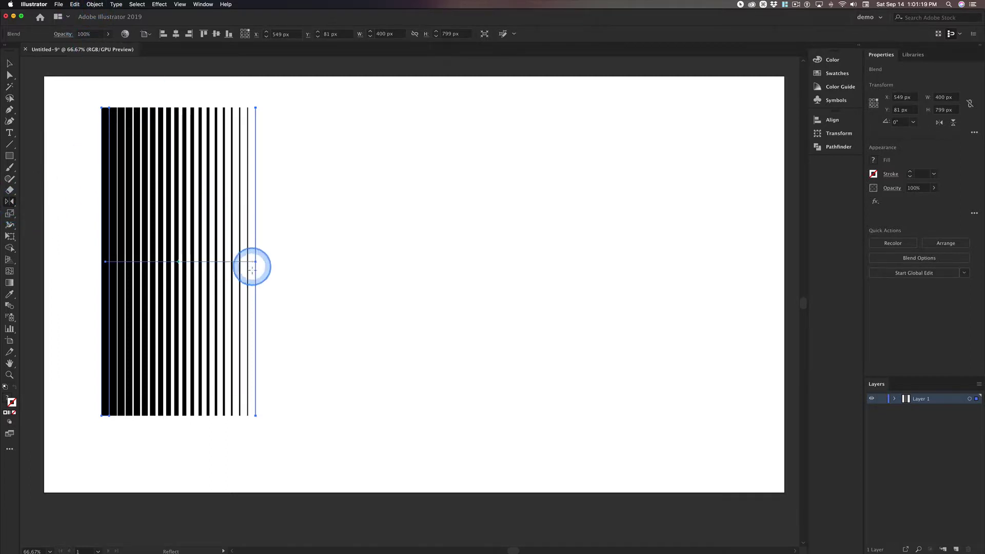
{"action": "left_click", "coordinate": [114, 144]}
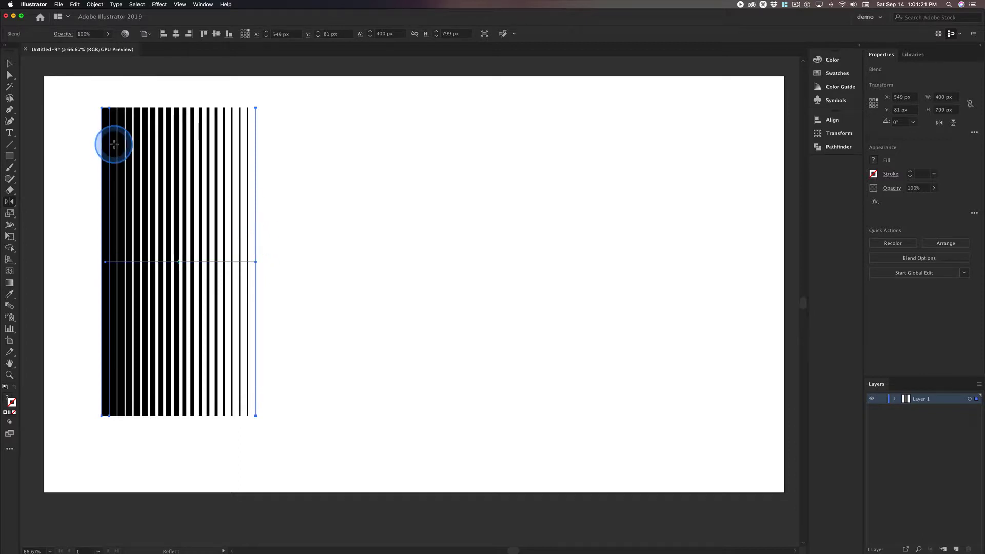
- Reflect a copy of the striped blend across the vertical axis
{"action": "left_click", "coordinate": [95, 4]}
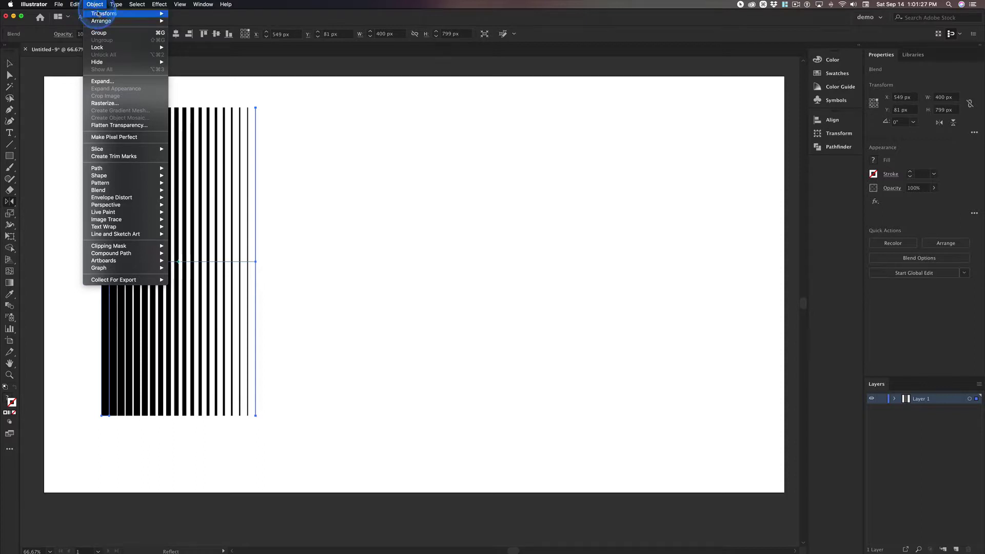
{"action": "mouse_move", "coordinate": [107, 13]}
{"action": "left_click", "coordinate": [186, 28]}
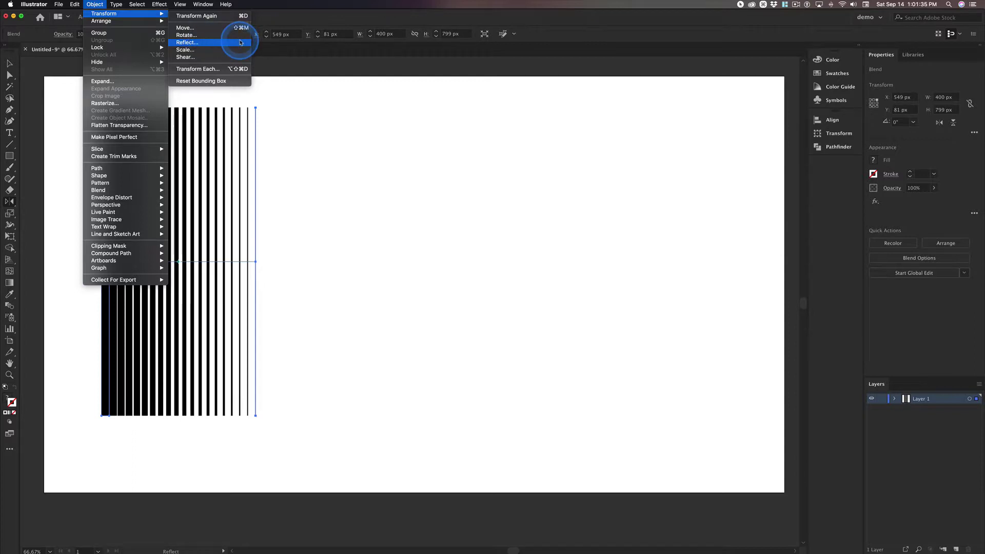
{"action": "left_click", "coordinate": [185, 43]}
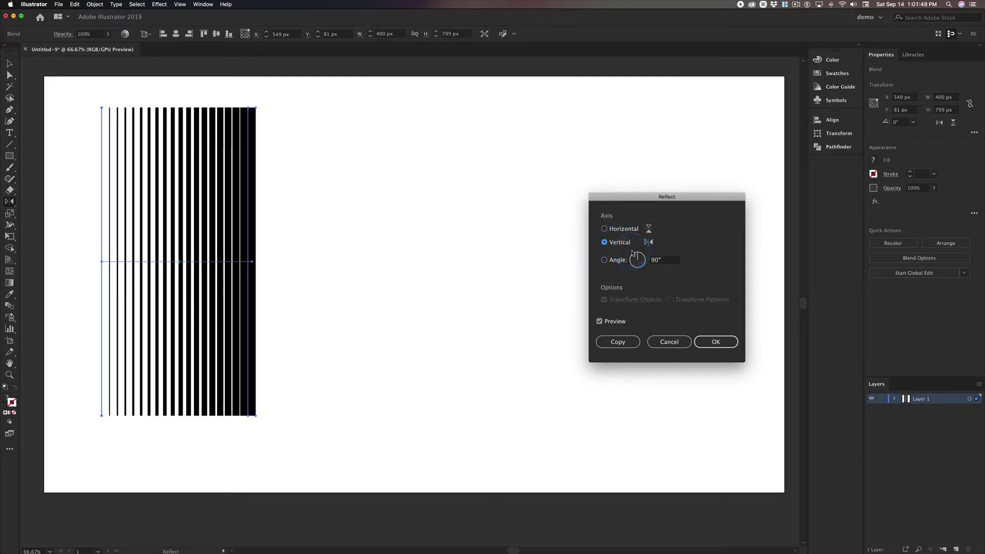
{"action": "left_click", "coordinate": [604, 229]}
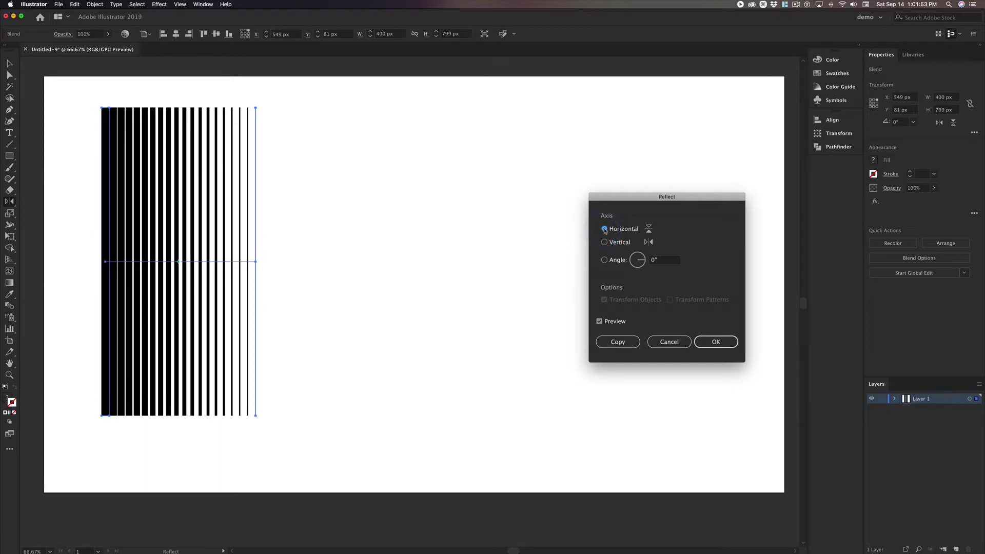
{"action": "left_click", "coordinate": [604, 242]}
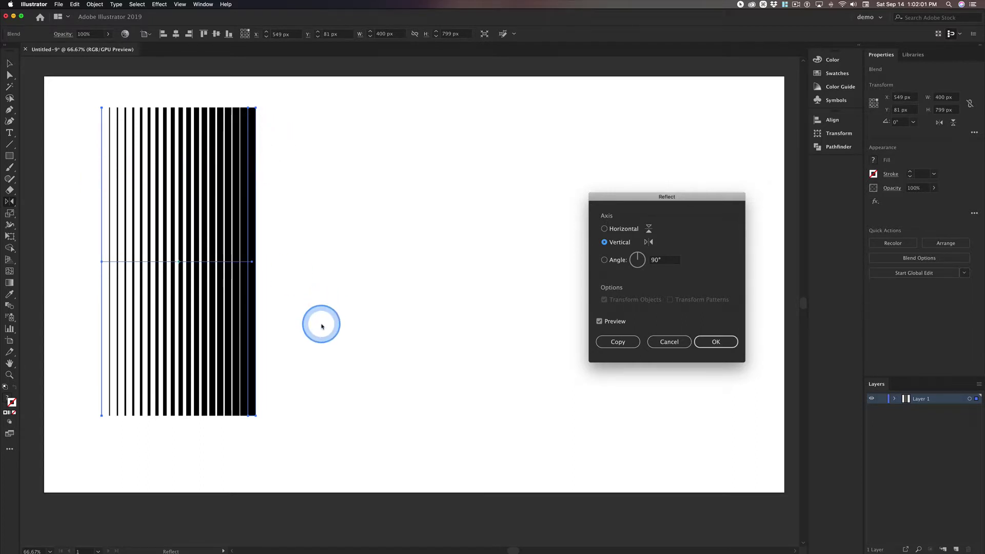
{"action": "left_click", "coordinate": [622, 342]}
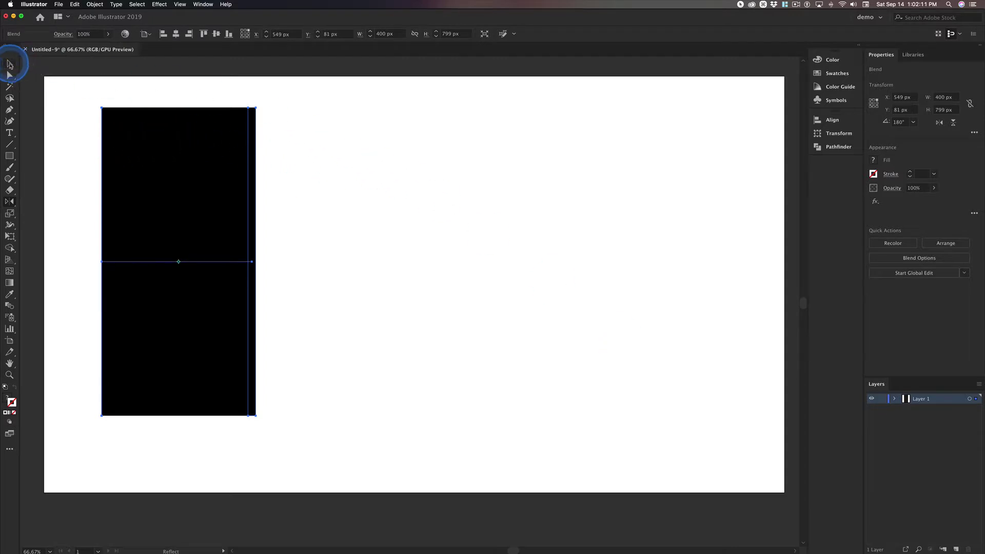
- Return to the Selection tool and set the reflected blend's transform reference point to its top-left corner
{"action": "left_click", "coordinate": [9, 64]}
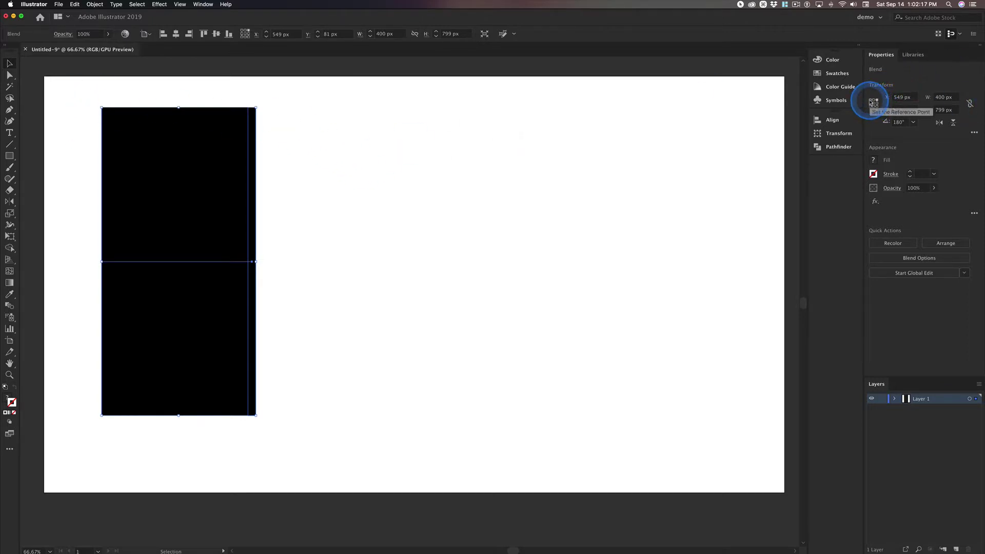
{"action": "left_click", "coordinate": [870, 101]}
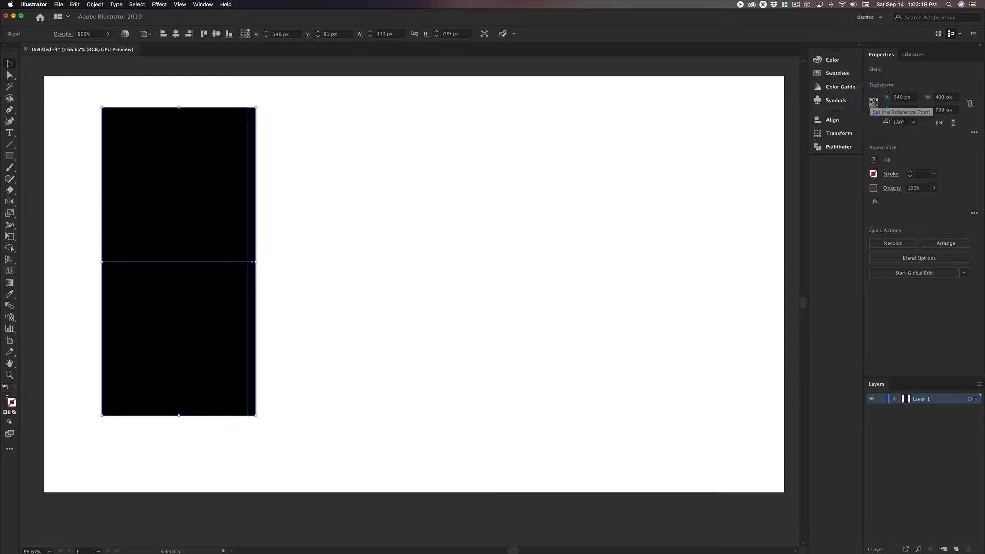
{"action": "key", "text": "ctrl"}
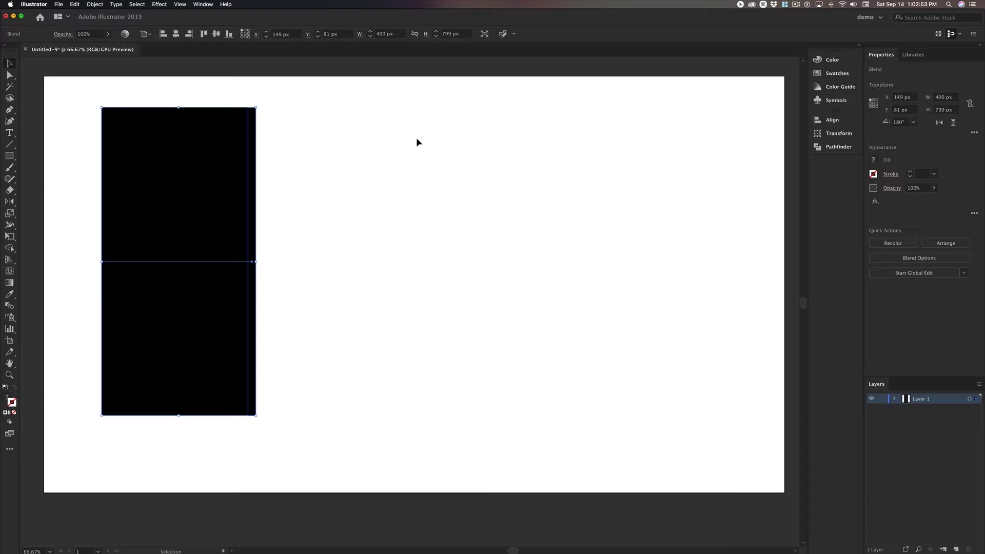
- Try to move a further copy of the reflected blend 399 px horizontally, and undo it
{"action": "key", "text": "Return"}
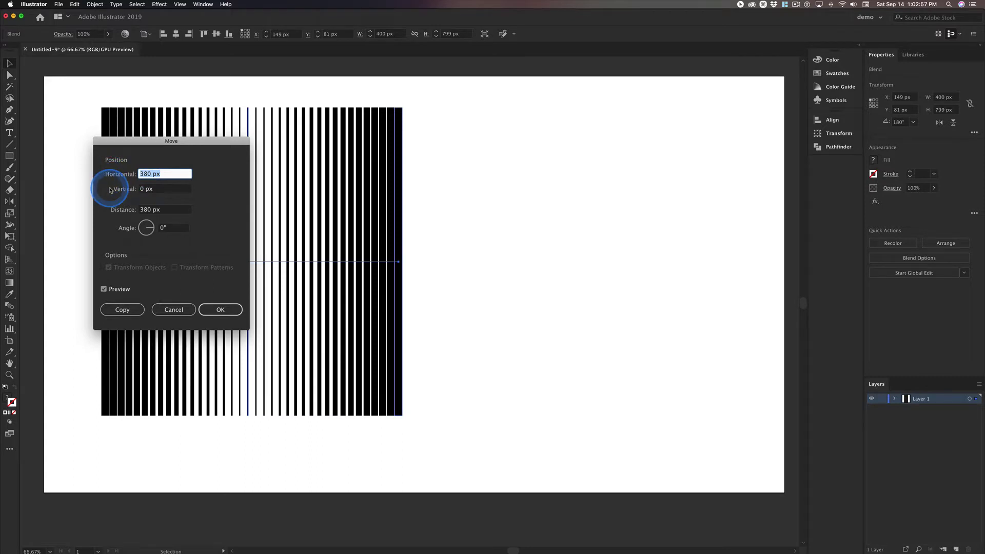
{"action": "type", "text": "3"}
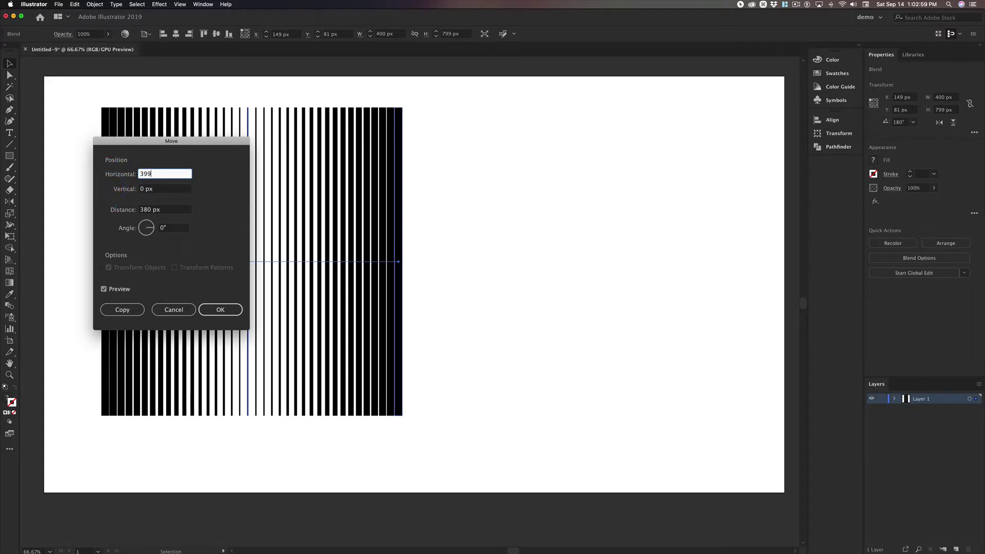
{"action": "type", "text": "99"}
{"action": "key", "text": "Tab"}
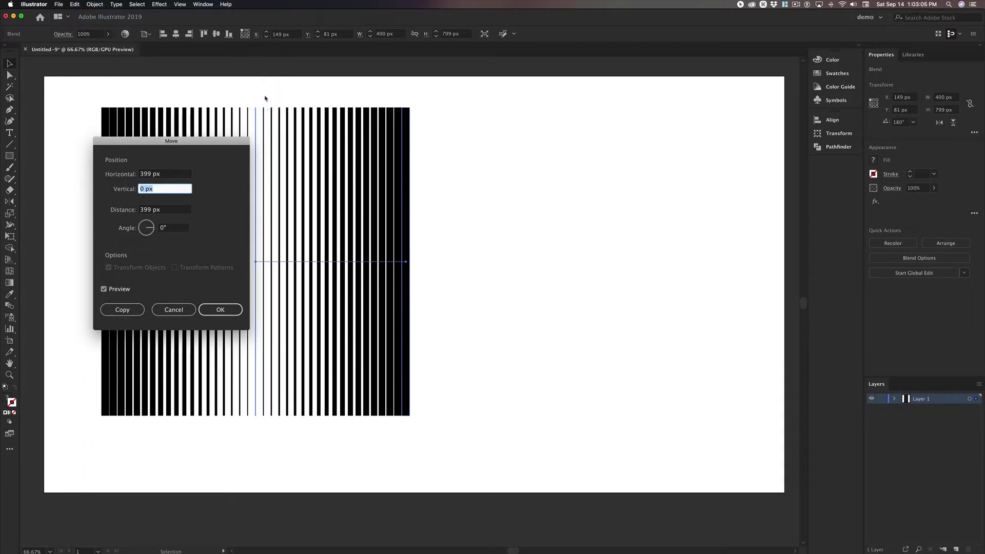
{"action": "left_click", "coordinate": [122, 310]}
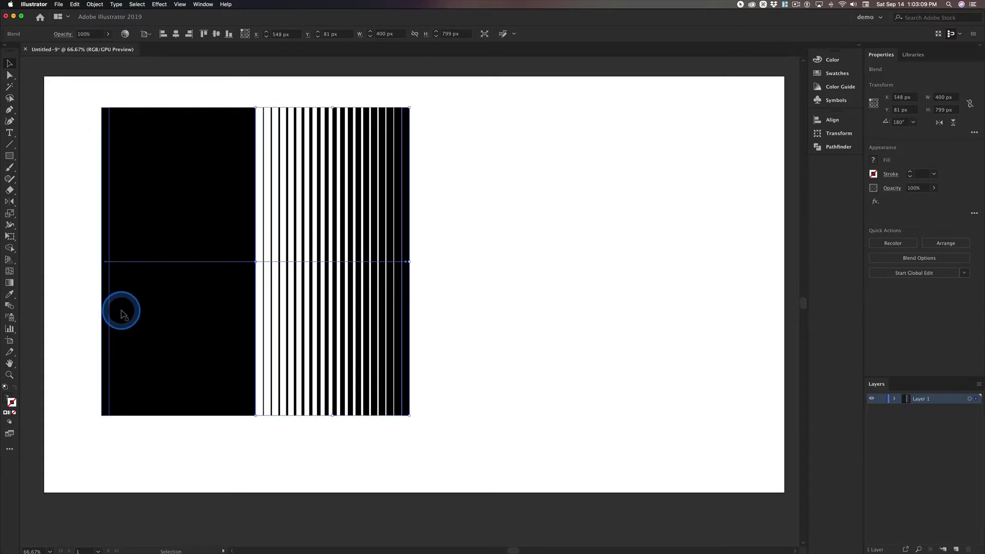
{"action": "key", "text": "super+z"}
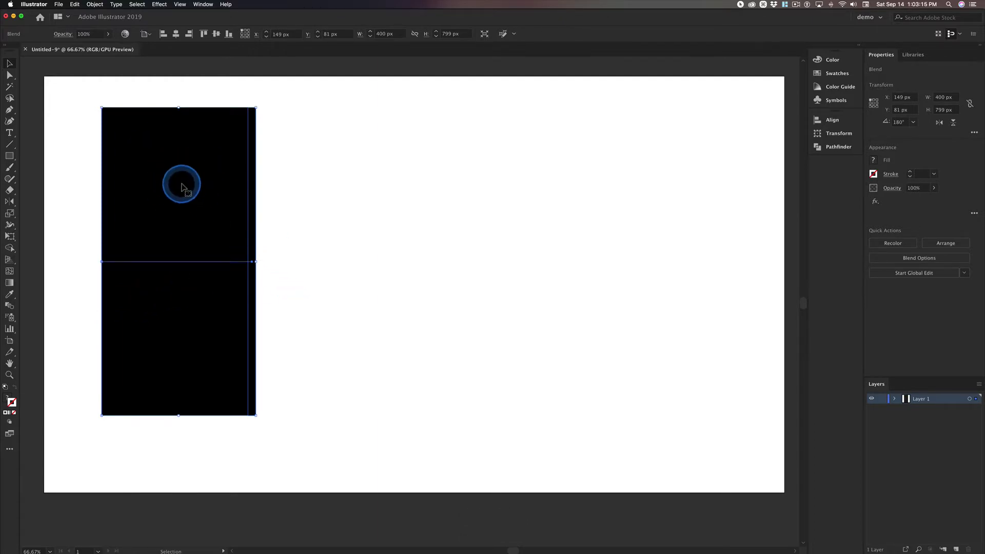
- Move the reflected blend itself 399 px horizontally and 0 px vertically, and clear the selection
{"action": "left_click", "coordinate": [458, 215]}
{"action": "key", "text": "Return"}
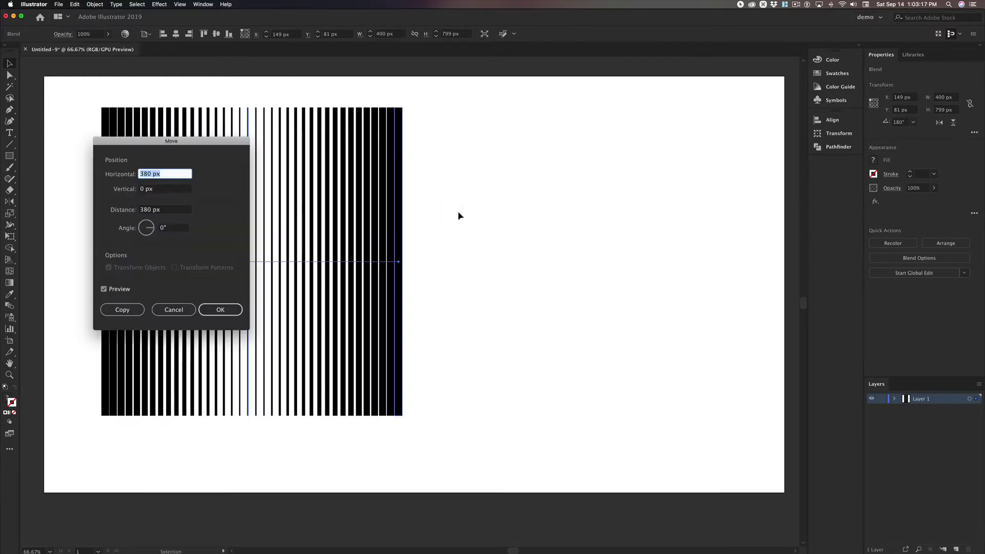
{"action": "type", "text": "399"}
{"action": "key", "text": "Tab"}
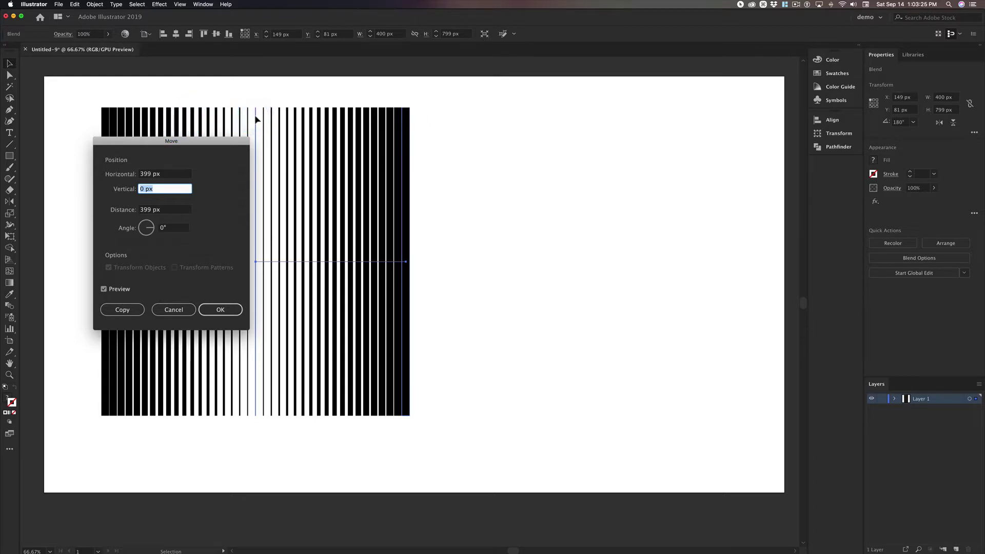
{"action": "left_click", "coordinate": [221, 310]}
{"action": "left_click", "coordinate": [517, 197]}
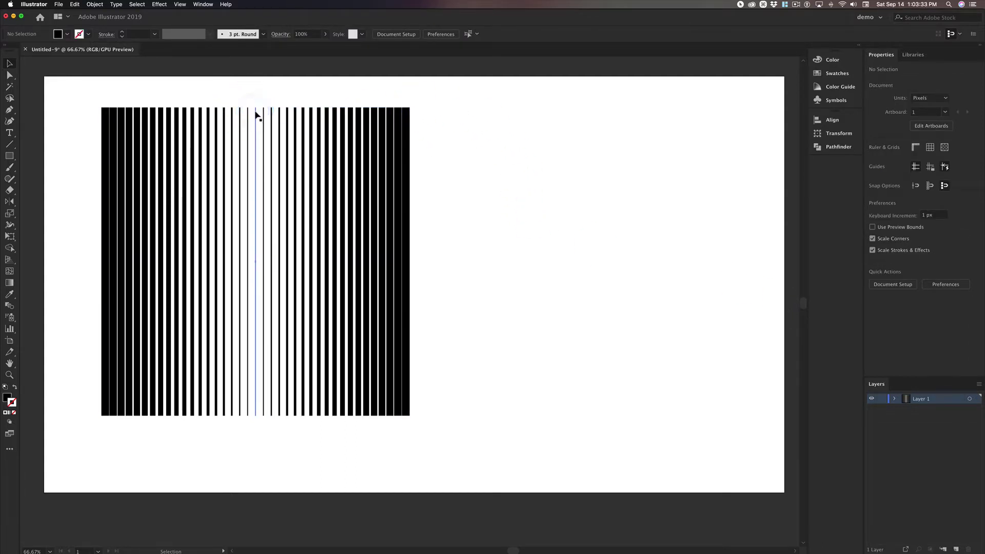
{"action": "left_click", "coordinate": [808, 294]}
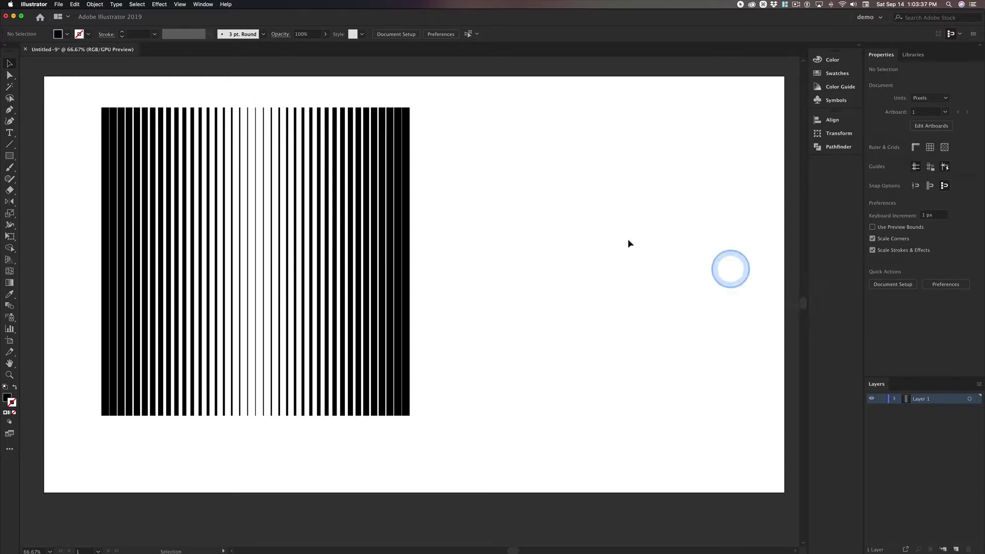
- Expand both blends with Object and Fill enabled, and select the expanded group that forms the mirrored half
{"action": "left_click_drag", "start_coordinate": [257, 117], "coordinate": [483, 158]}
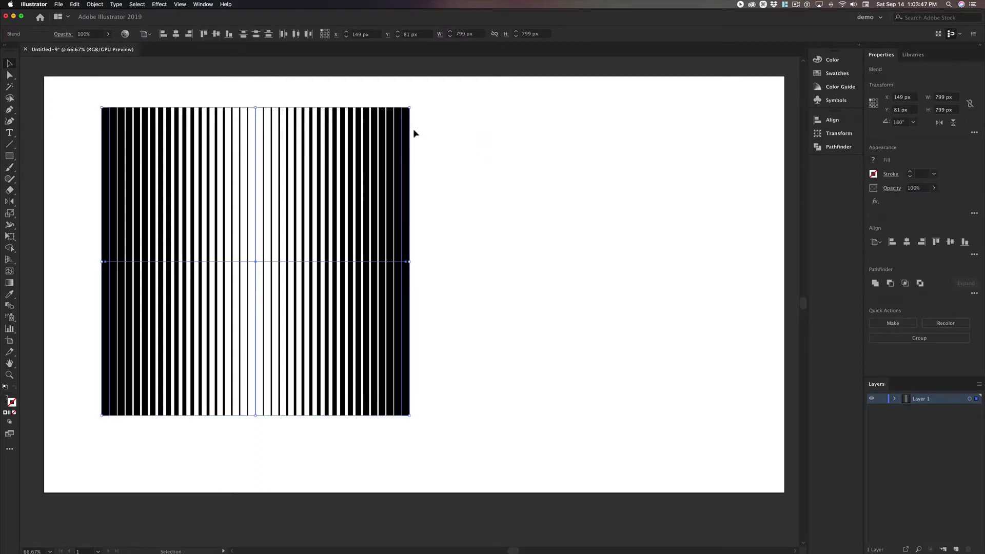
{"action": "left_click", "coordinate": [94, 4]}
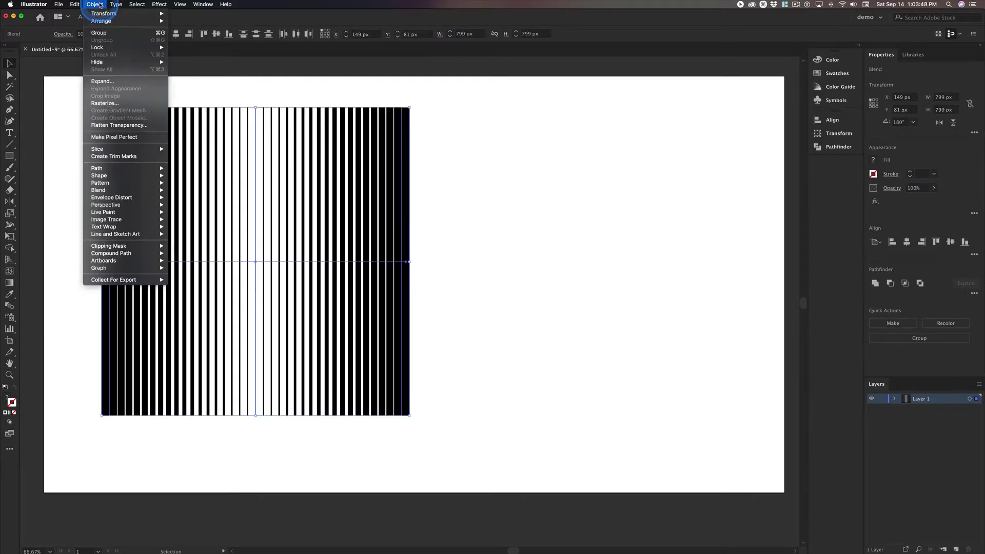
{"action": "left_click", "coordinate": [102, 81]}
{"action": "left_click", "coordinate": [212, 210]}
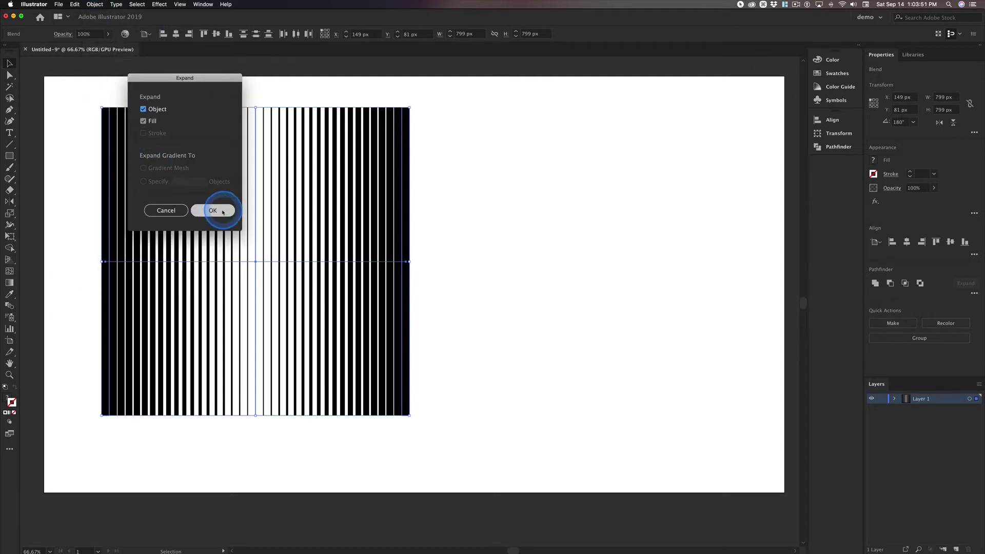
{"action": "left_click", "coordinate": [334, 186]}
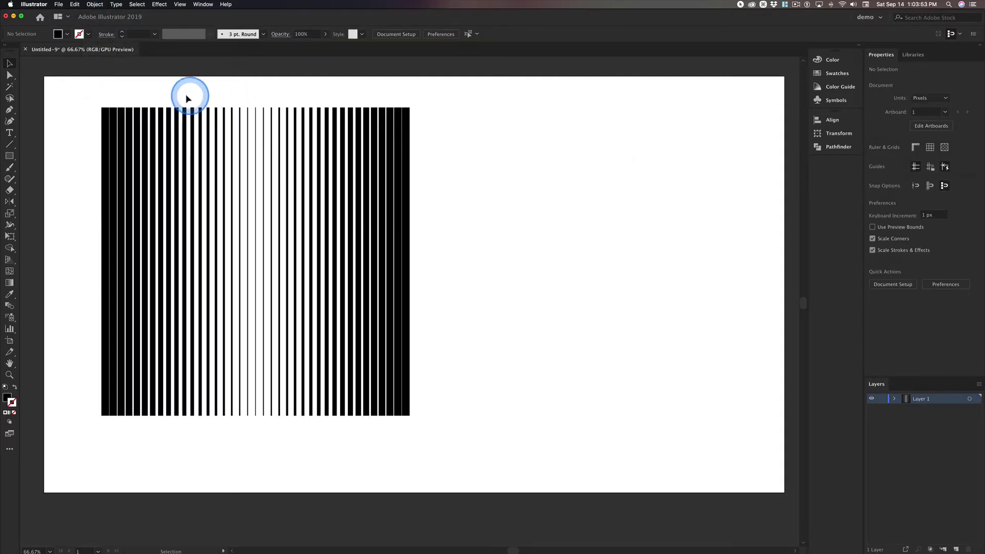
{"action": "left_click", "coordinate": [255, 110]}
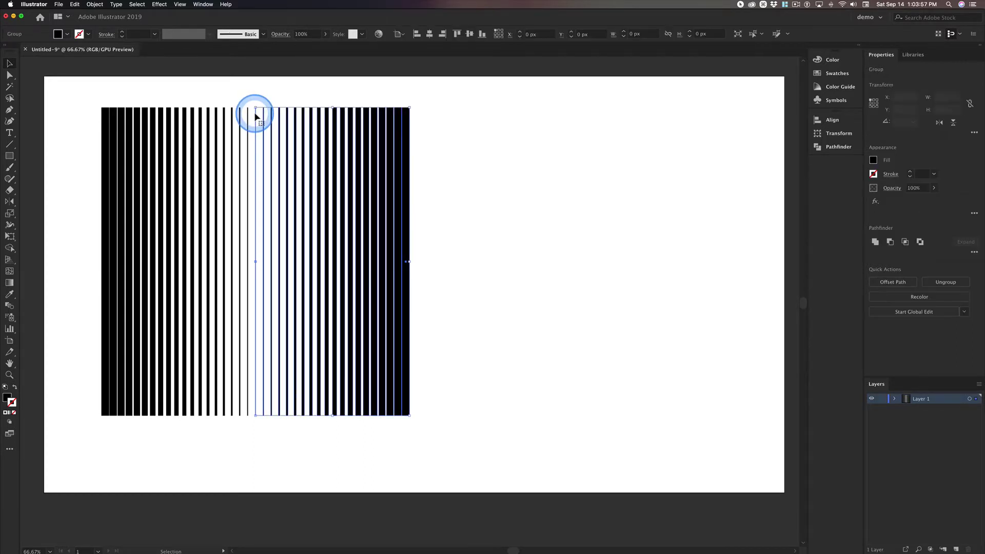
- Ungroup the two expanded halves and delete one of the two overlapping 1 px bars at the pattern's centre
{"action": "left_click_drag", "start_coordinate": [240, 99], "coordinate": [305, 121]}
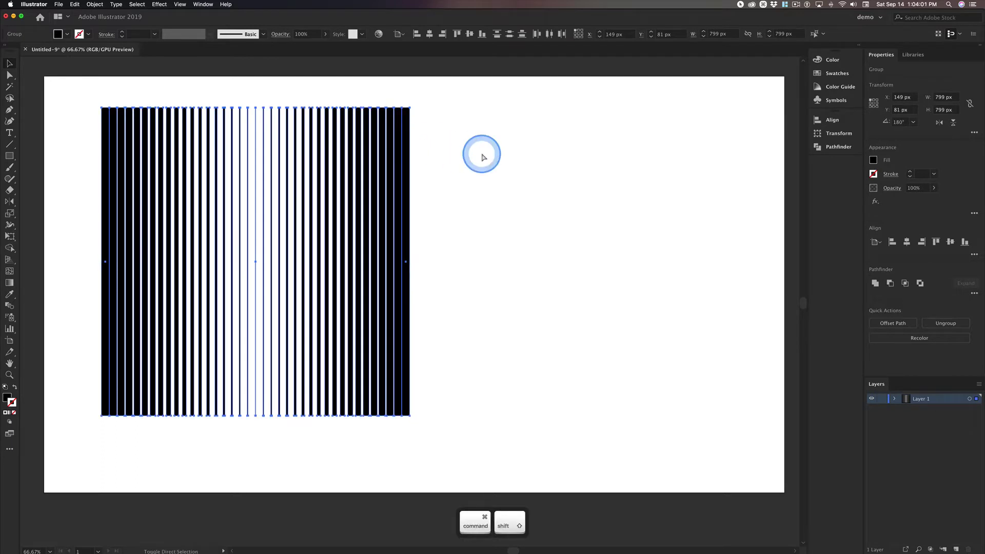
{"action": "key", "text": "super+shift+a"}
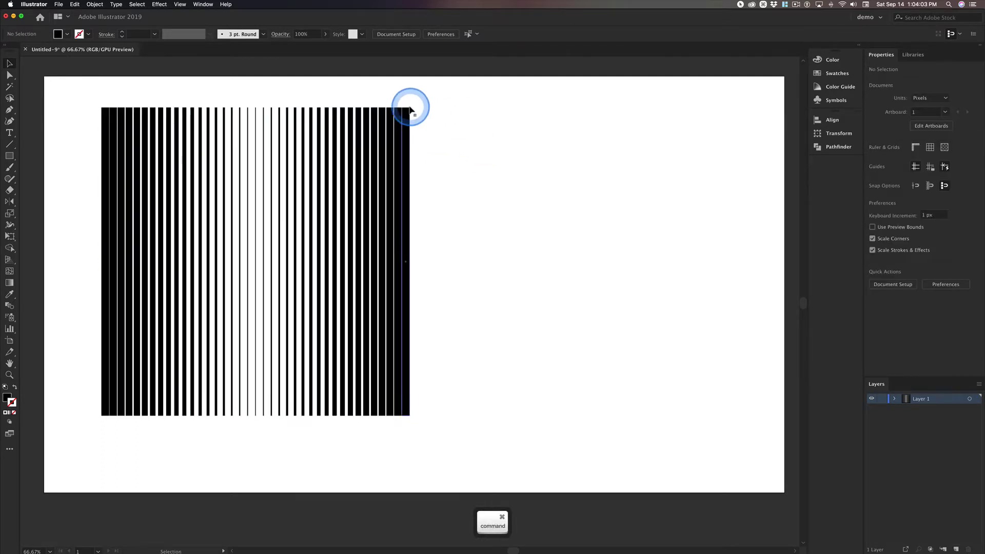
{"action": "left_click", "coordinate": [256, 120]}
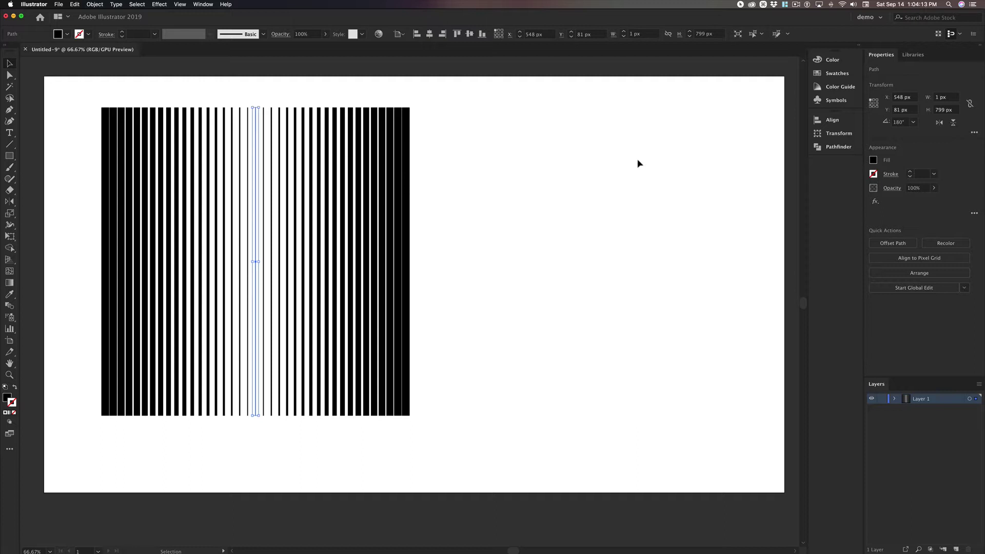
{"action": "key", "text": "super+shift+a"}
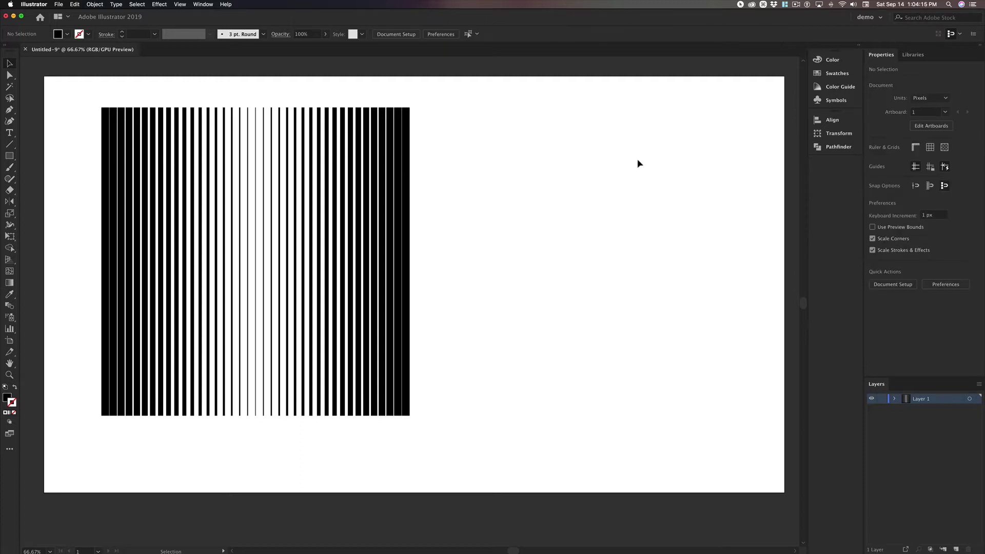
{"action": "left_click", "coordinate": [635, 179]}
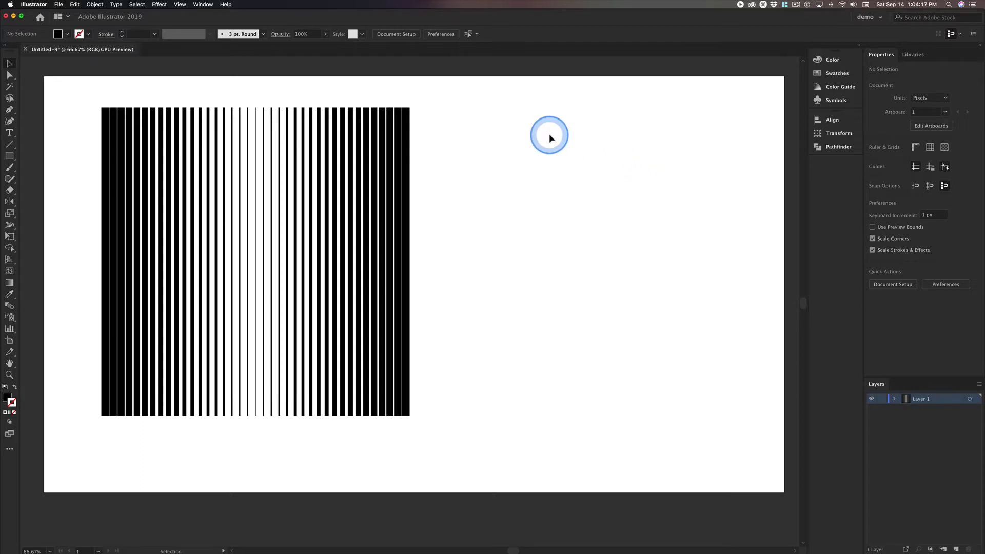
- Delete the remaining 1 px centre bar, undo the deletion, and clear the selection
{"action": "left_click", "coordinate": [257, 113]}
{"action": "left_click", "coordinate": [782, 144]}
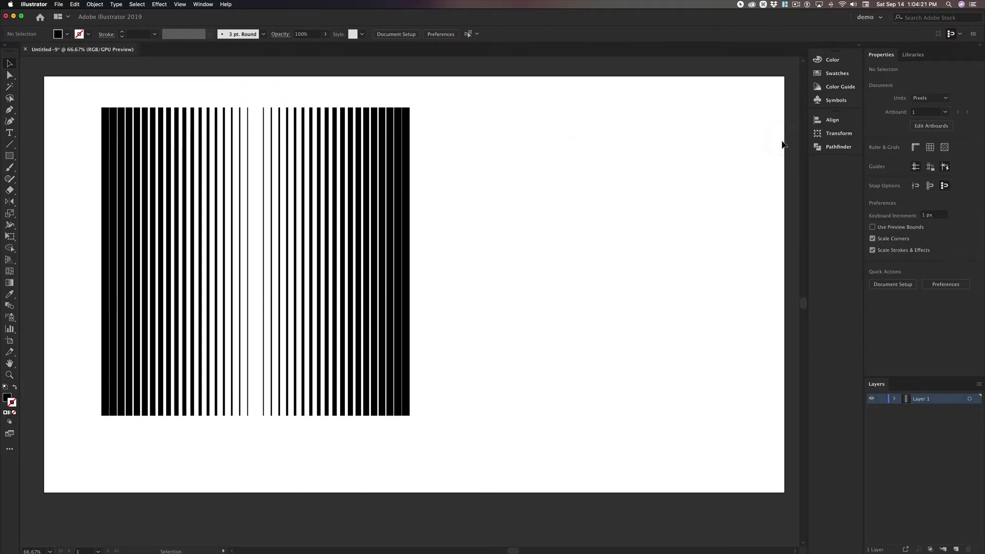
{"action": "key", "text": "super+z"}
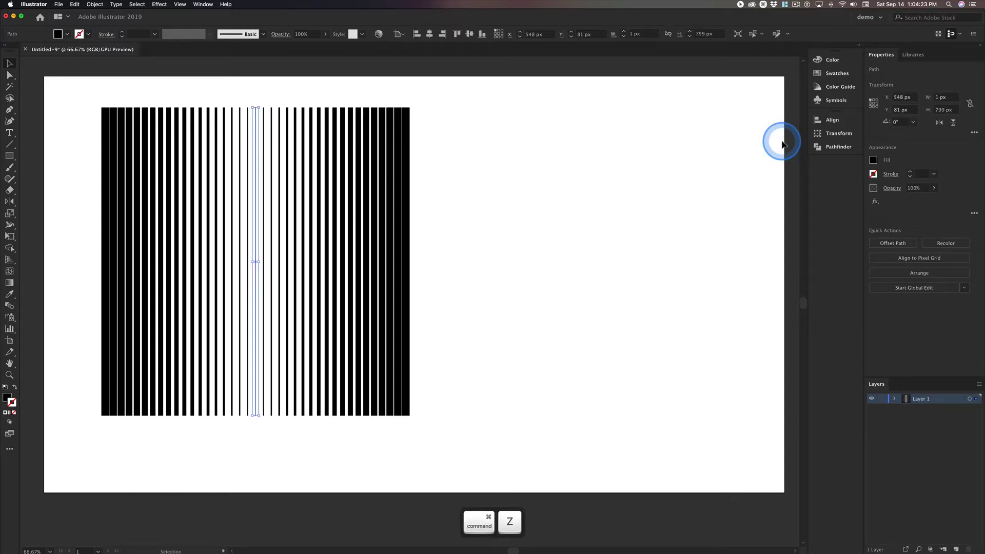
{"action": "left_click", "coordinate": [635, 204]}
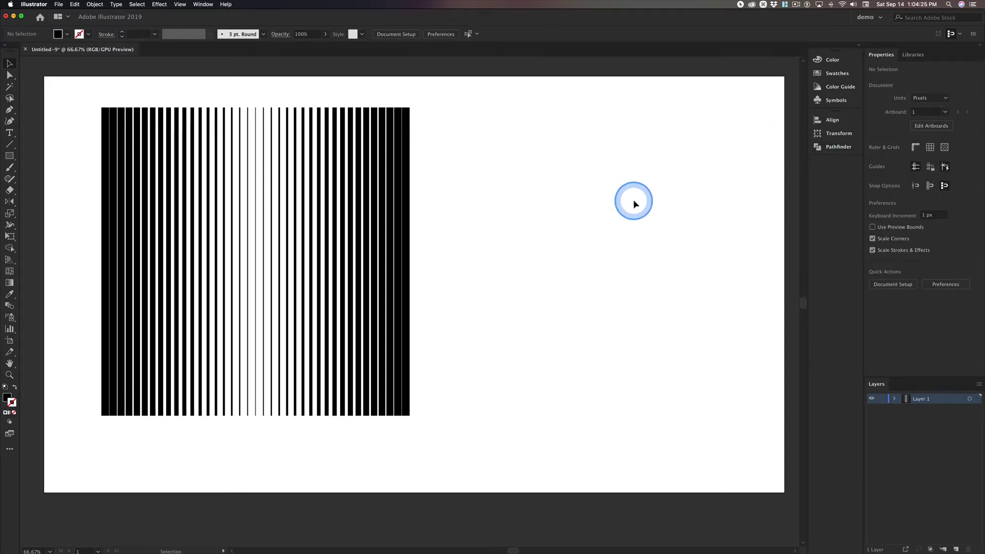
- Group all the bars and fit the artboard to the group's bounds
{"action": "left_click_drag", "start_coordinate": [58, 101], "coordinate": [486, 218]}
{"action": "key", "text": "super+g"}
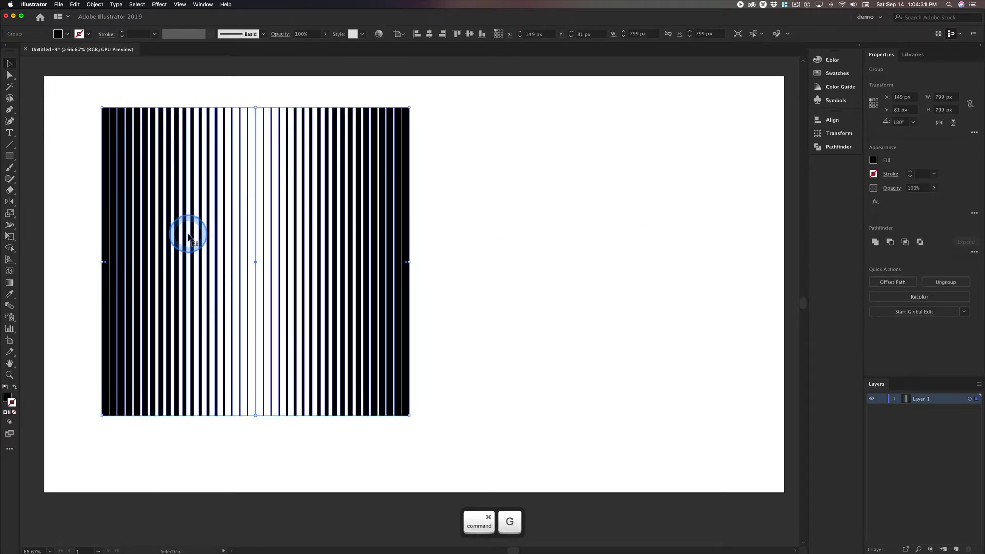
{"action": "left_click", "coordinate": [10, 341]}
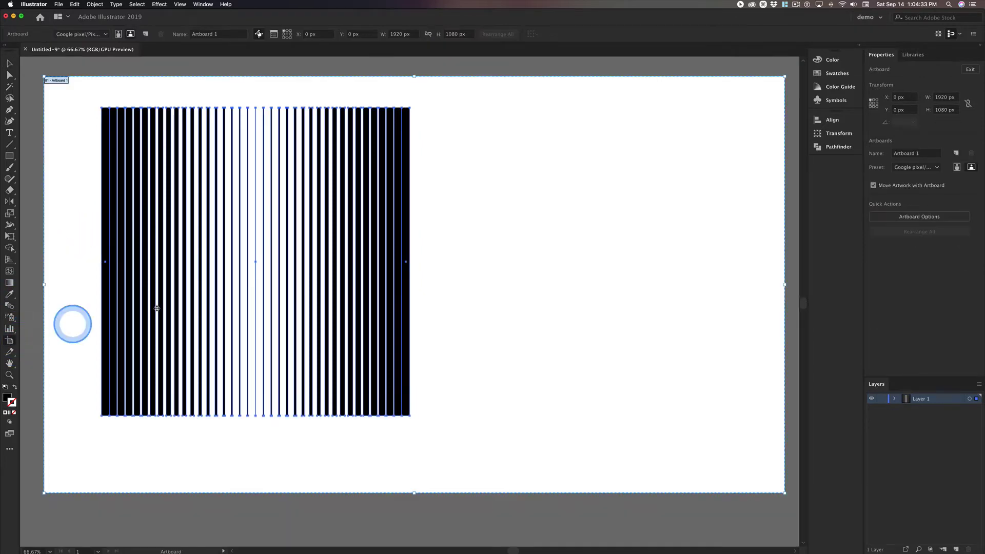
{"action": "left_click", "coordinate": [359, 219]}
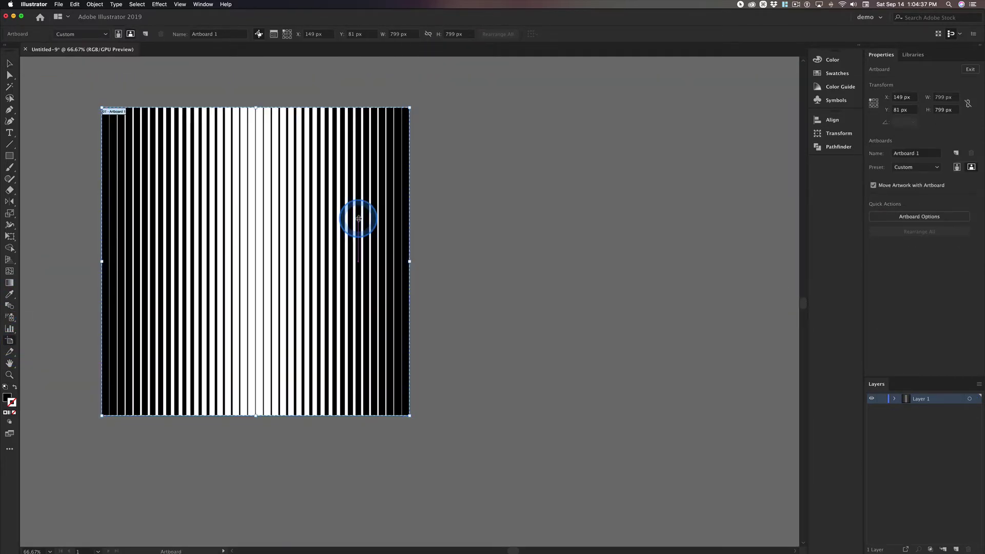
{"action": "left_click", "coordinate": [9, 64]}
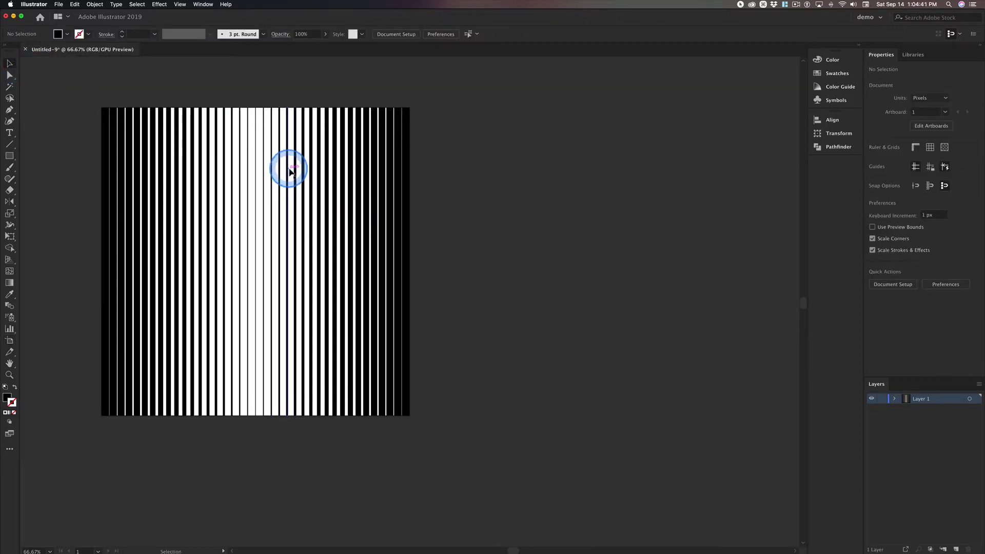
- Copy the grouped bar pattern and switch to Photoshop
{"action": "left_click", "coordinate": [321, 185]}
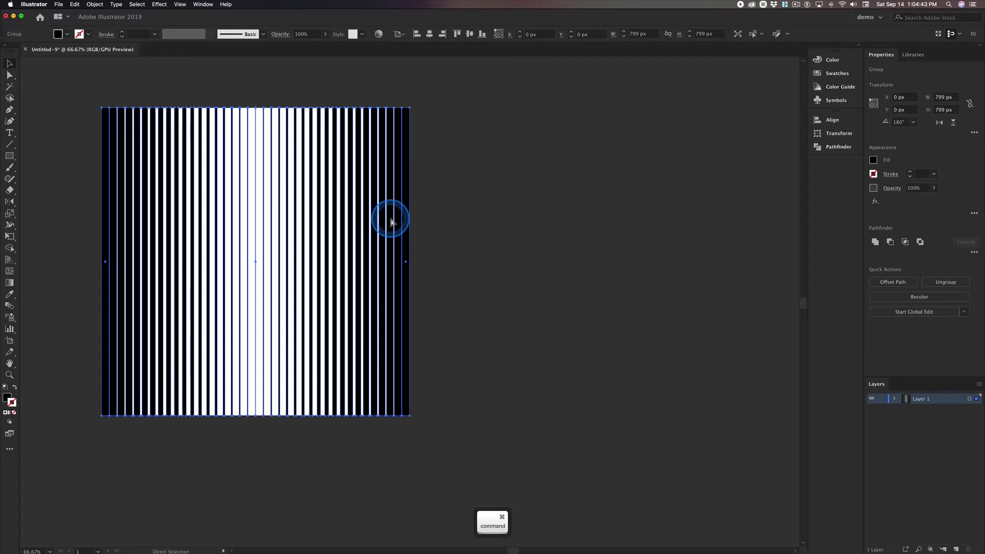
{"action": "key", "text": "super+c"}
{"action": "key", "text": "super+Tab"}
{"action": "key", "text": "super+Tab"}
{"action": "key", "text": "super+Tab"}
{"action": "key", "text": "super+Tab"}
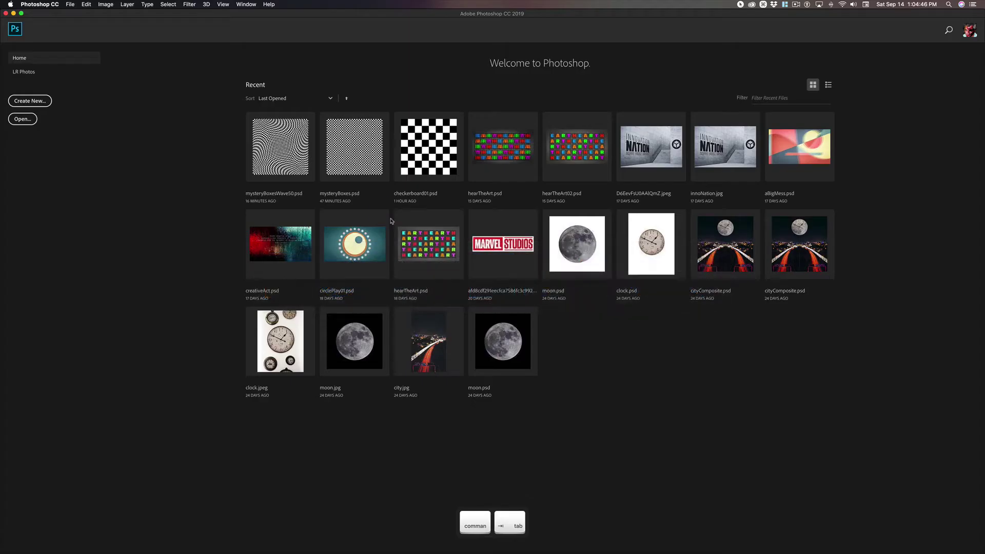
{"action": "left_click", "coordinate": [392, 221]}
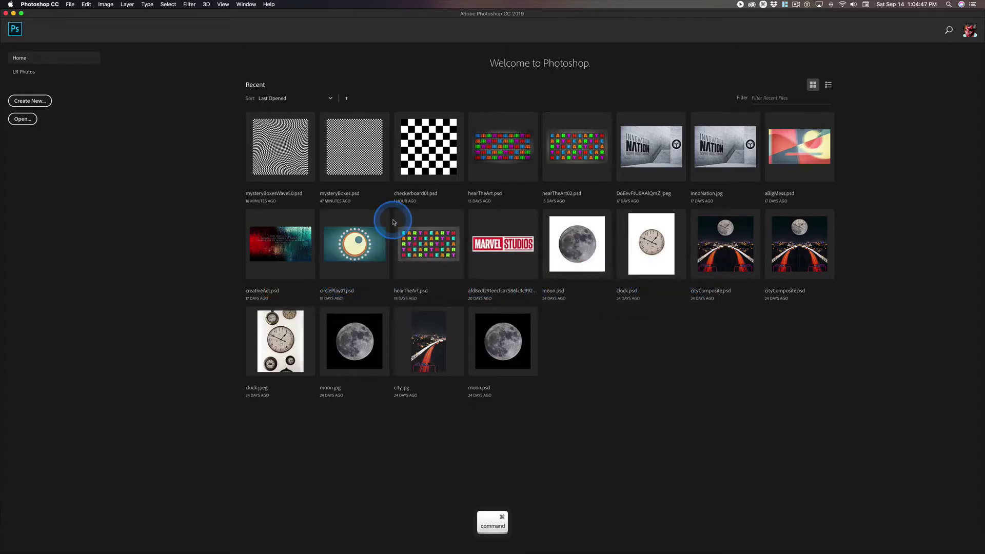
- Create a 799 × 799 px document from the Clipboard preset and paste the bars into it as a Smart Object
{"action": "key", "text": "super+n"}
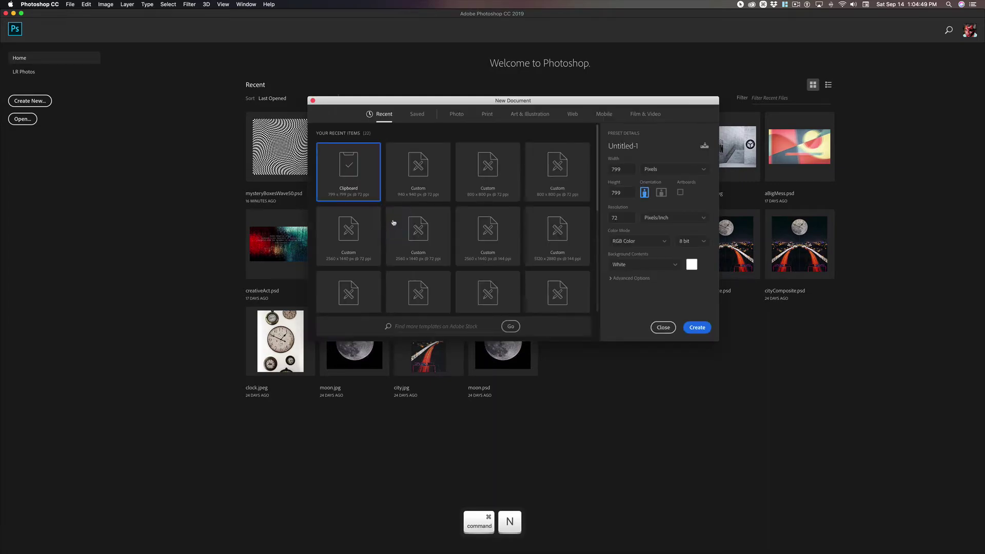
{"action": "key", "text": "Return"}
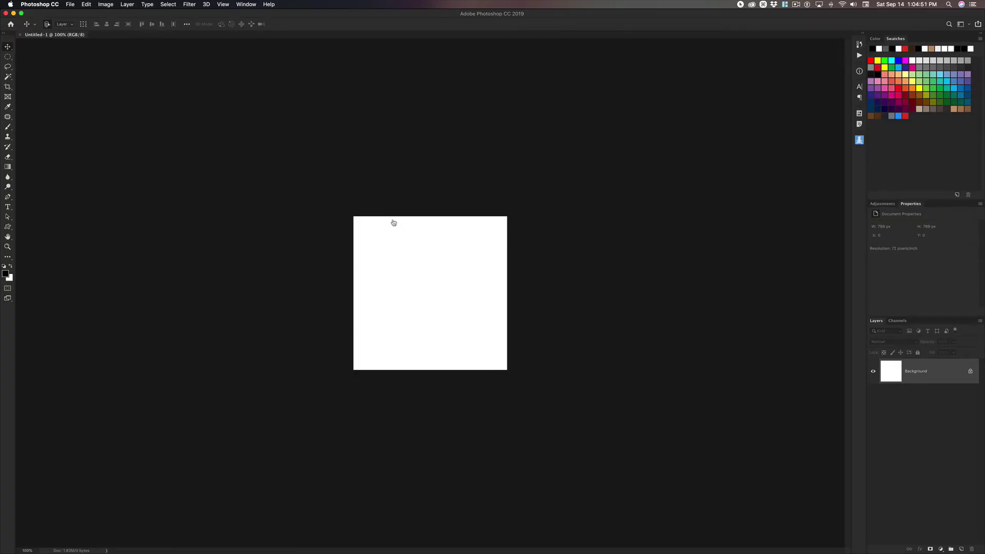
{"action": "left_click", "coordinate": [394, 223], "text": "super"}
{"action": "key", "text": "super+equal"}
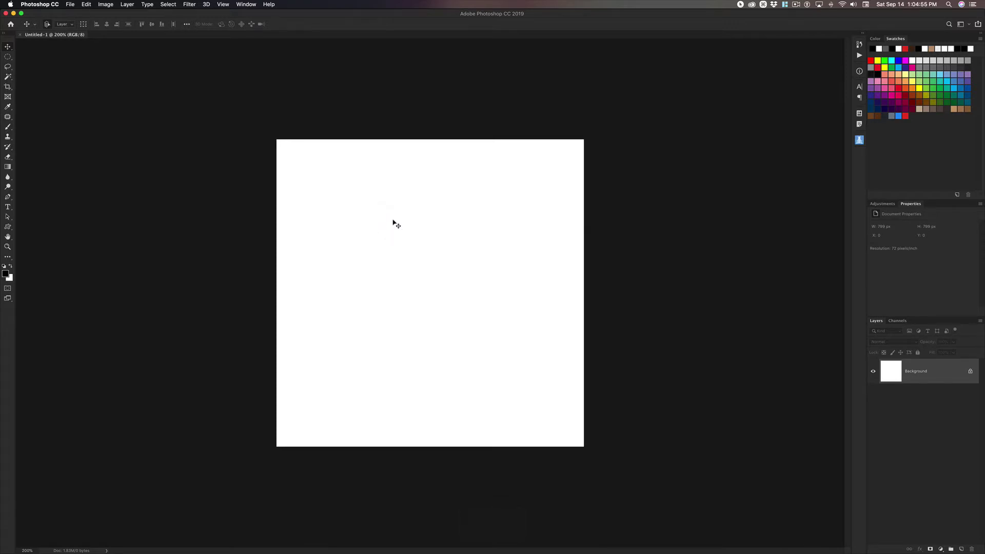
{"action": "key", "text": "super+v"}
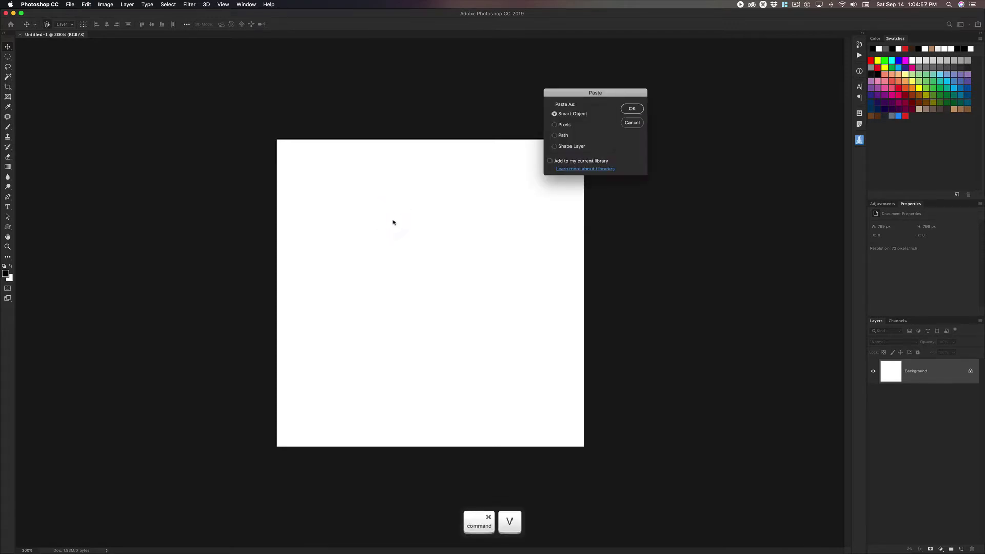
{"action": "key", "text": "Return"}
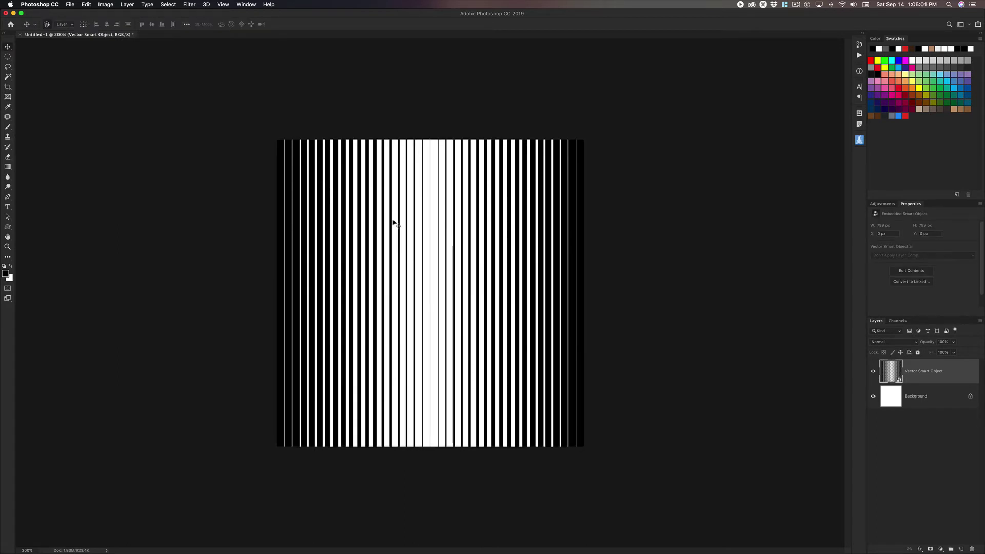
- Add a new layer above the Vector Smart Object and stamp all visible layers onto it
{"action": "left_click", "coordinate": [934, 374]}
{"action": "left_click", "coordinate": [962, 549]}
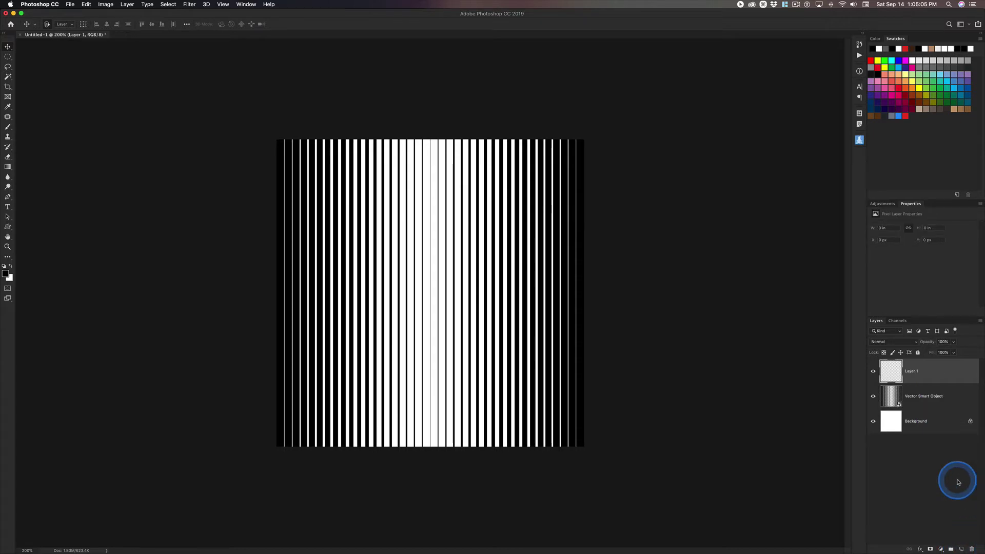
{"action": "key", "text": "super+alt+shift+e"}
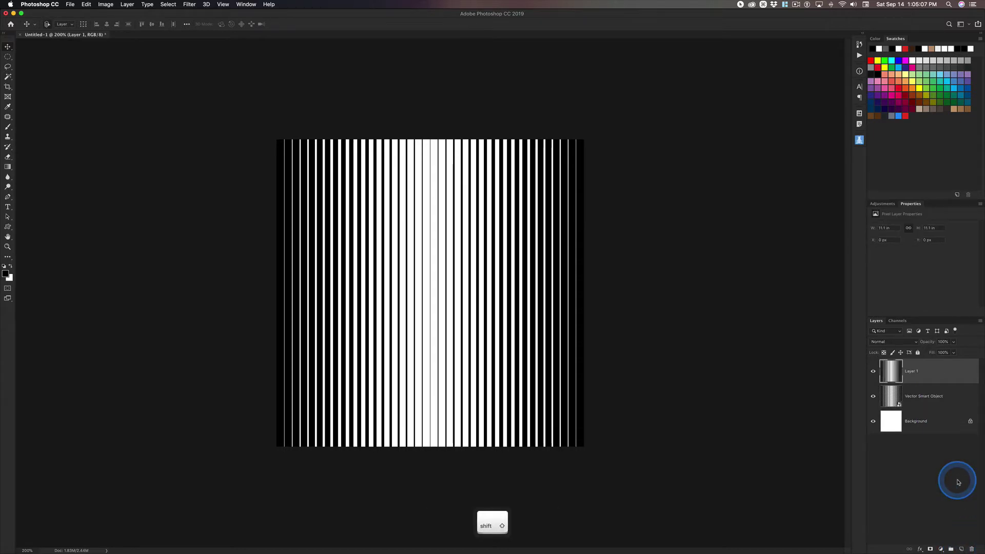
- Rotate the stamped bar layer 90°, set its blend mode to Difference, and clear the layer selection
{"action": "key", "text": "super+t"}
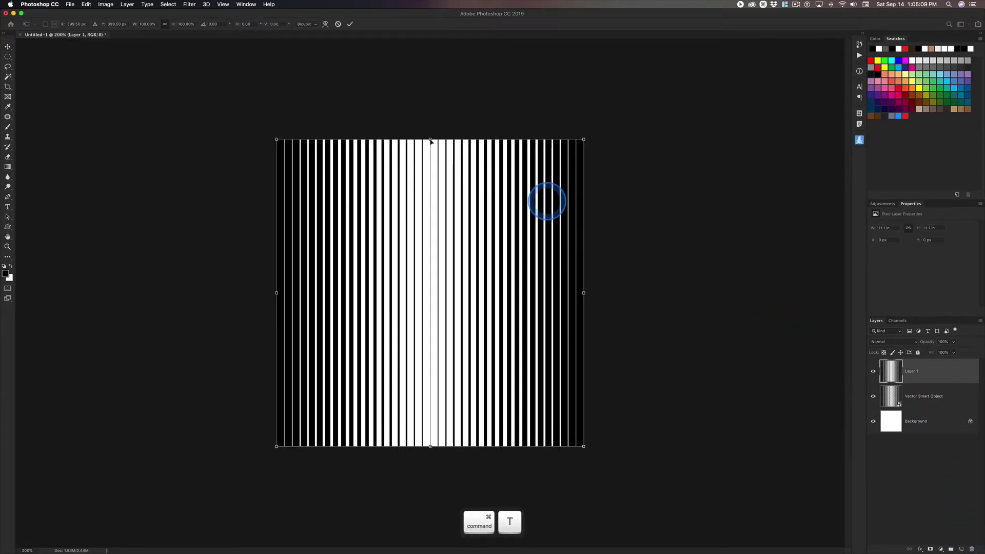
{"action": "left_click_drag", "start_coordinate": [267, 132], "coordinate": [578, 108]}
{"action": "key", "text": "Return"}
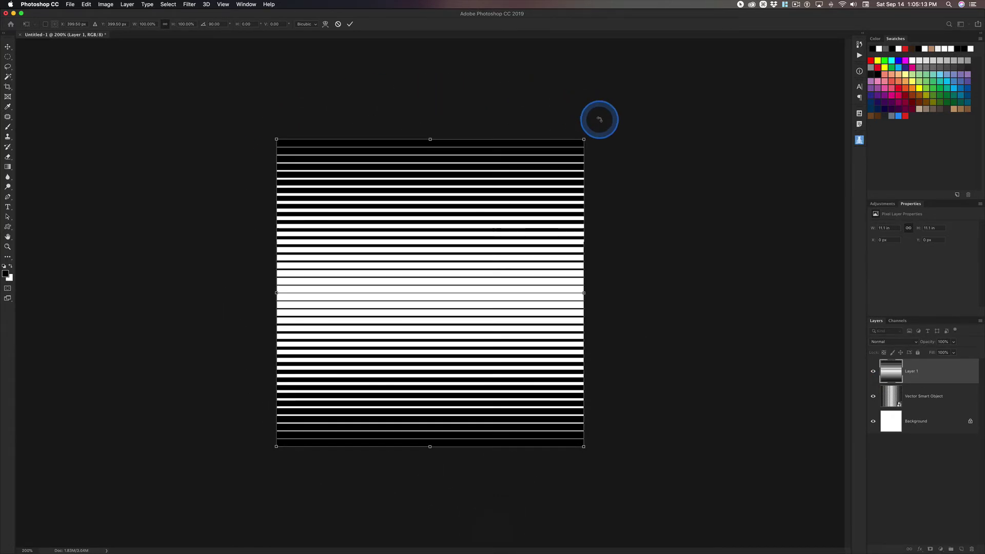
{"action": "left_click", "coordinate": [892, 341]}
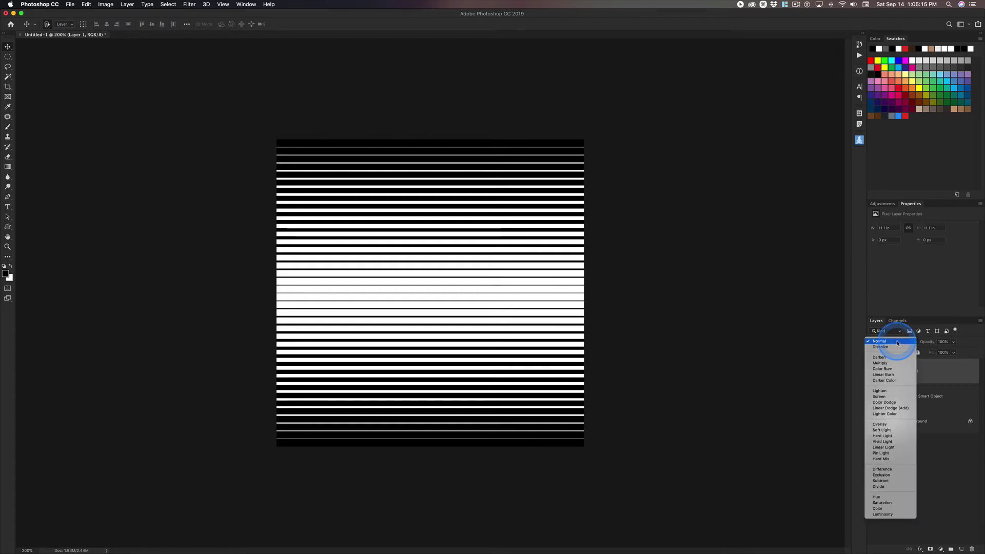
{"action": "left_click", "coordinate": [882, 469]}
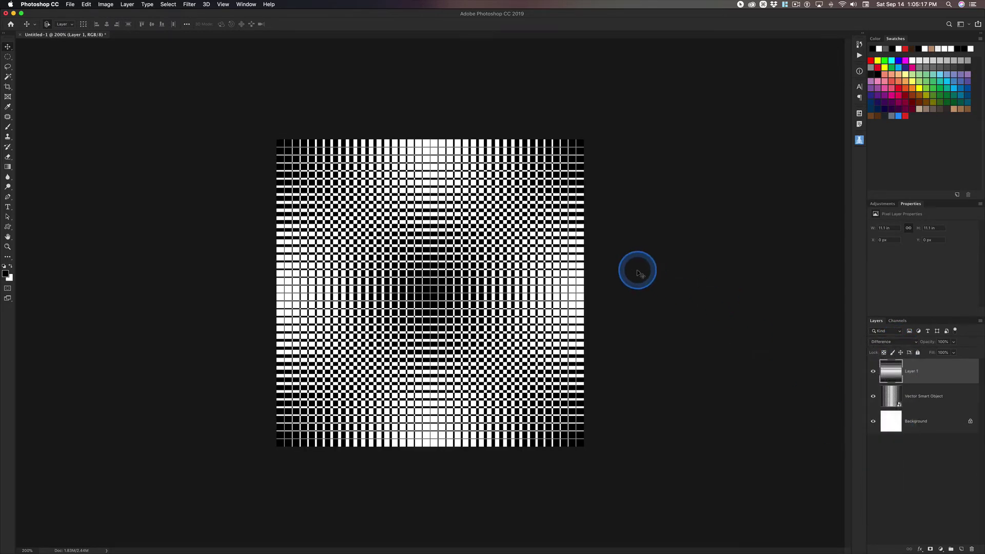
{"action": "left_click", "coordinate": [661, 272]}
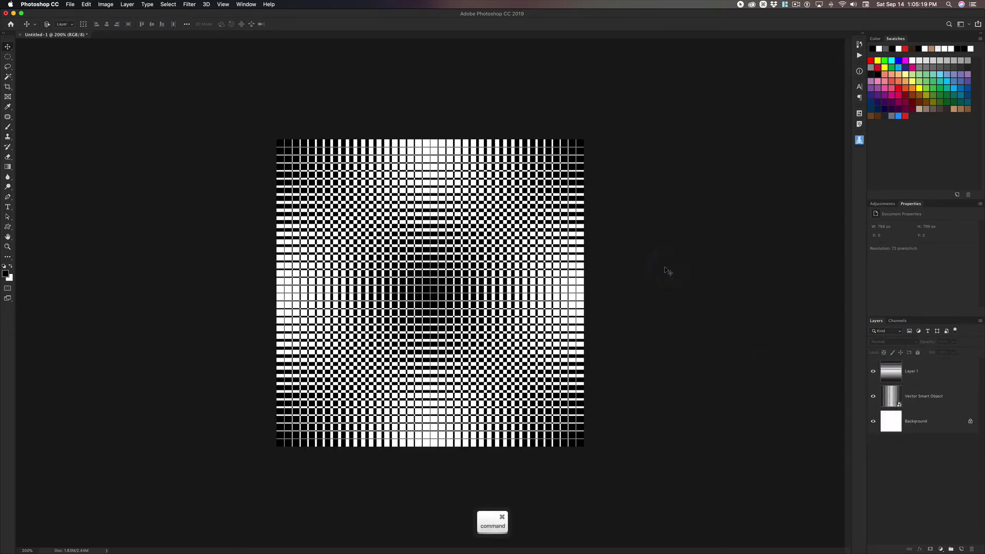
- Fit the canvas to the window and examine the crossed-bar pattern at its centre and outer edges
{"action": "key", "text": "ctrl+0"}
{"action": "left_click", "coordinate": [667, 270]}
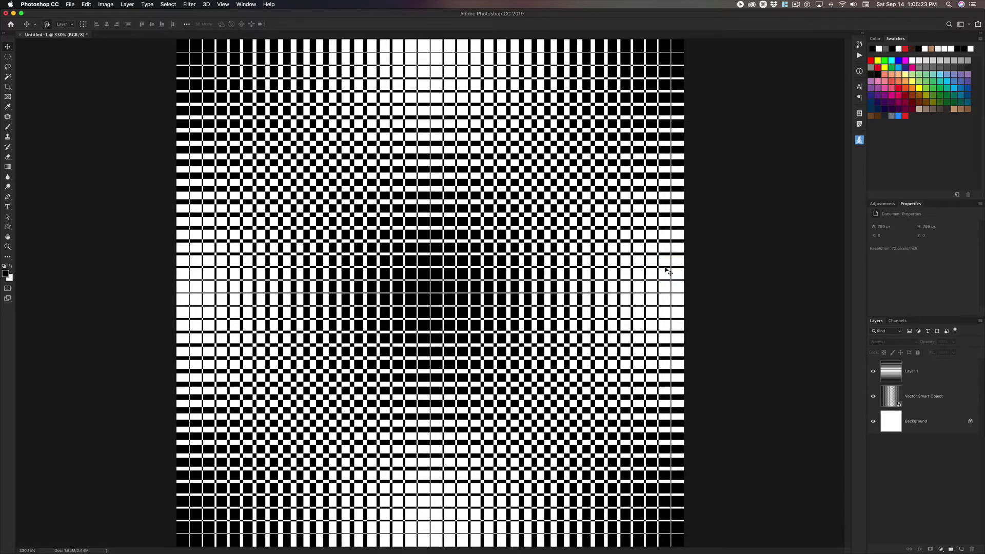
{"action": "left_click", "coordinate": [482, 219]}
{"action": "left_click", "coordinate": [276, 191]}
{"action": "left_click", "coordinate": [182, 240]}
{"action": "left_click", "coordinate": [240, 237]}
{"action": "left_click", "coordinate": [377, 245]}
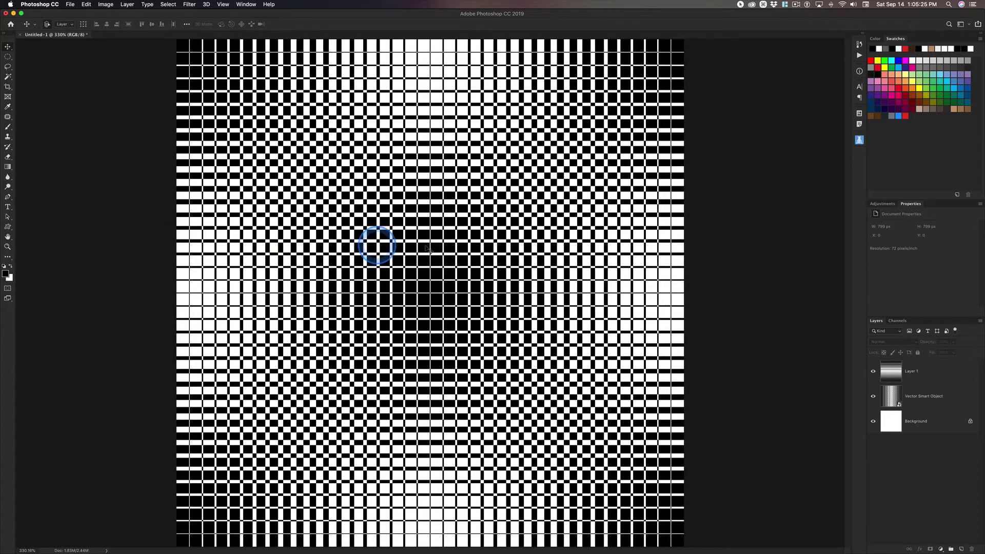
{"action": "left_click", "coordinate": [687, 262]}
{"action": "left_click", "coordinate": [236, 260]}
{"action": "left_click", "coordinate": [177, 242]}
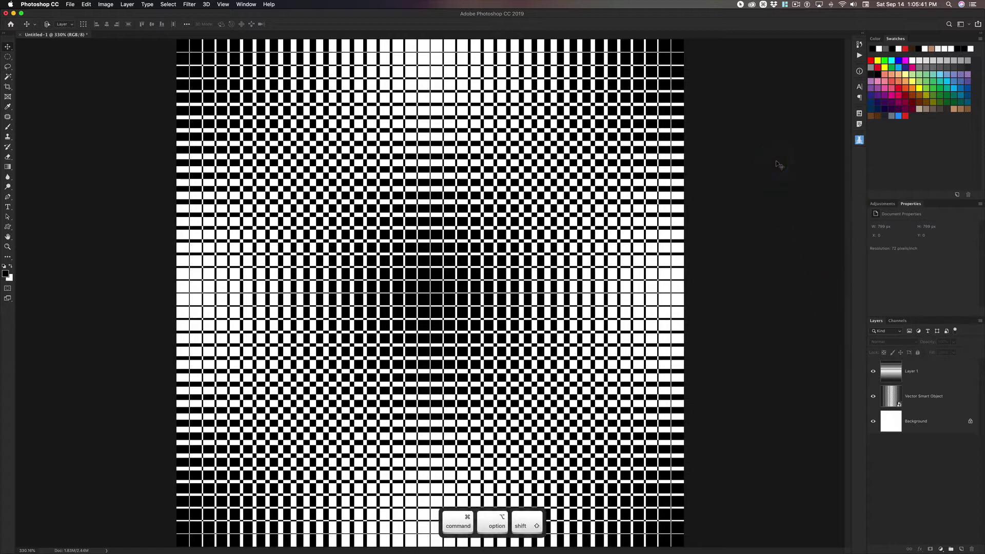
- Stamp the visible Difference pattern onto a new top layer and invert its colours
{"action": "key", "text": "cmd+alt+shift+e"}
{"action": "left_click", "coordinate": [778, 163], "text": "super"}
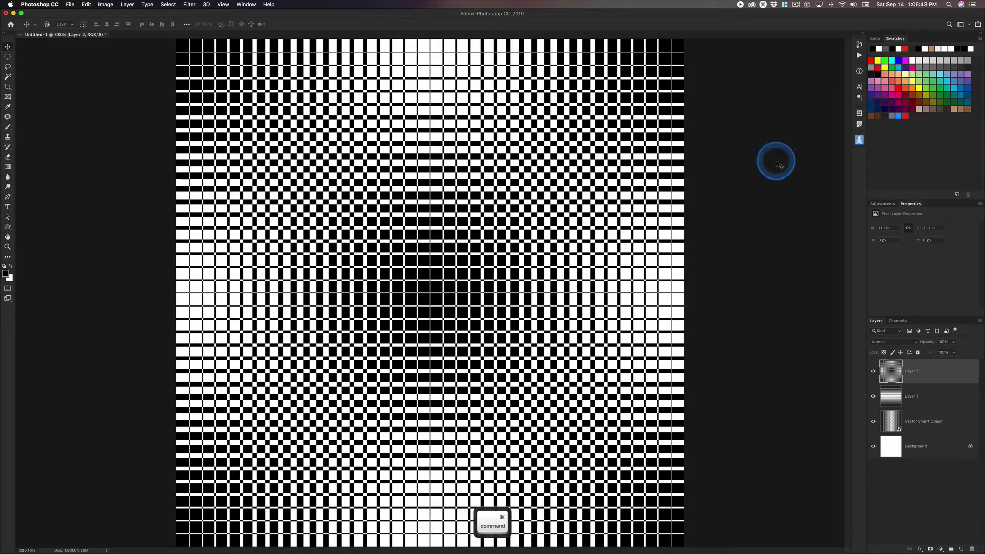
{"action": "key", "text": "super+i"}
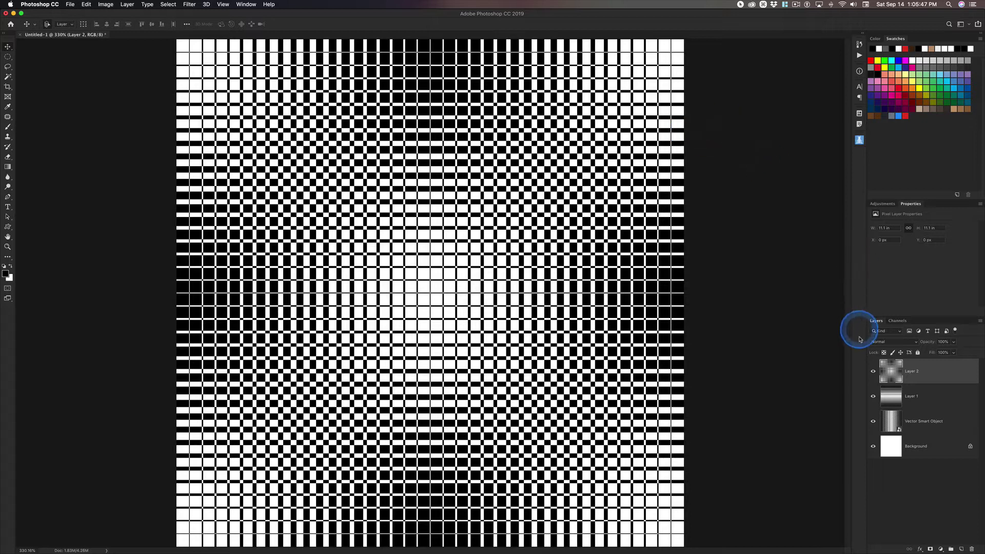
- Toggle the inverted layer's visibility to compare it with the original pattern beneath
{"action": "left_click", "coordinate": [873, 371]}
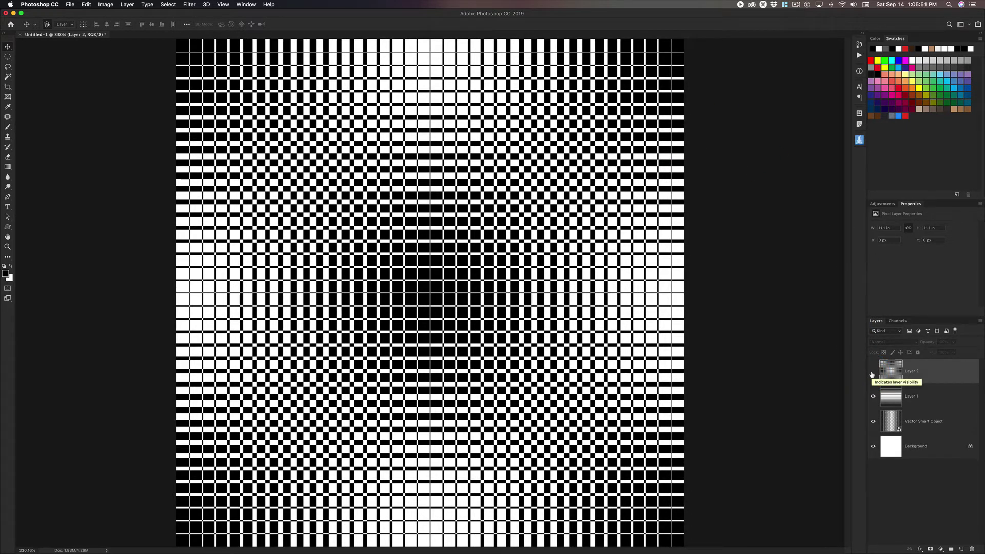
{"action": "left_click", "coordinate": [873, 372]}
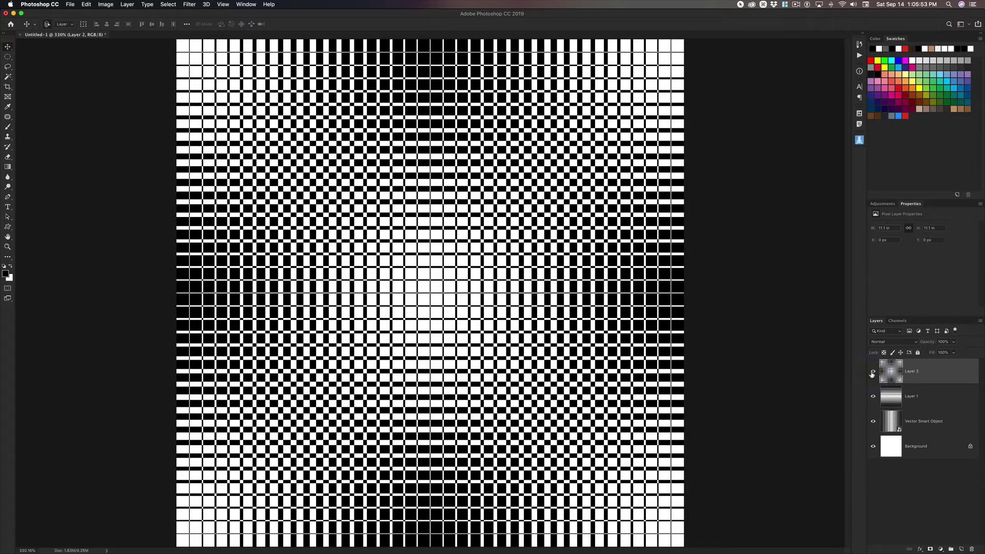
{"action": "left_click", "coordinate": [873, 373]}
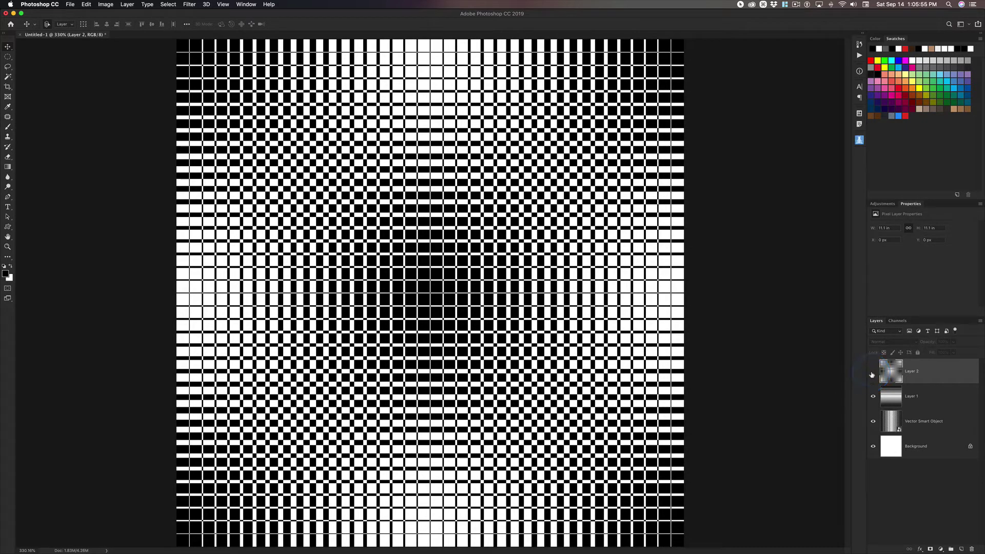
- With the inverted top layer visible, save the layered document as 40hours.psd in the opArt folder and close it
{"action": "left_click", "coordinate": [873, 371]}
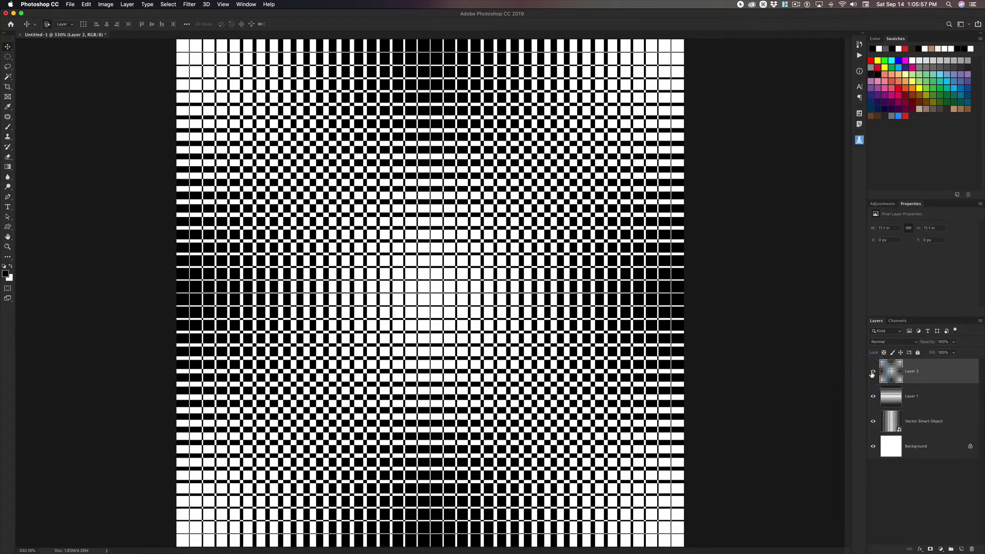
{"action": "left_click", "coordinate": [413, 222]}
{"action": "left_click", "coordinate": [719, 239], "text": "super"}
{"action": "key", "text": "super+s"}
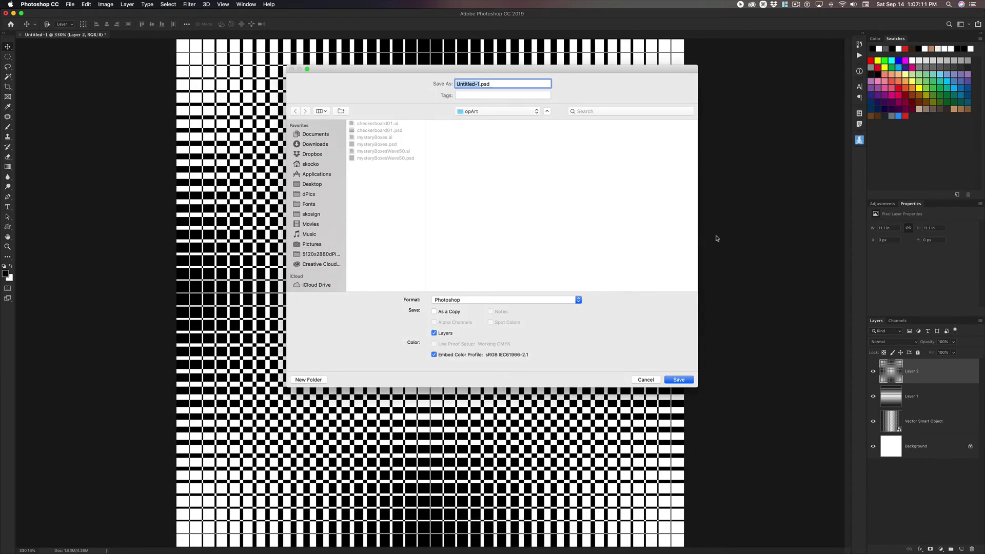
{"action": "type", "text": "40hours"}
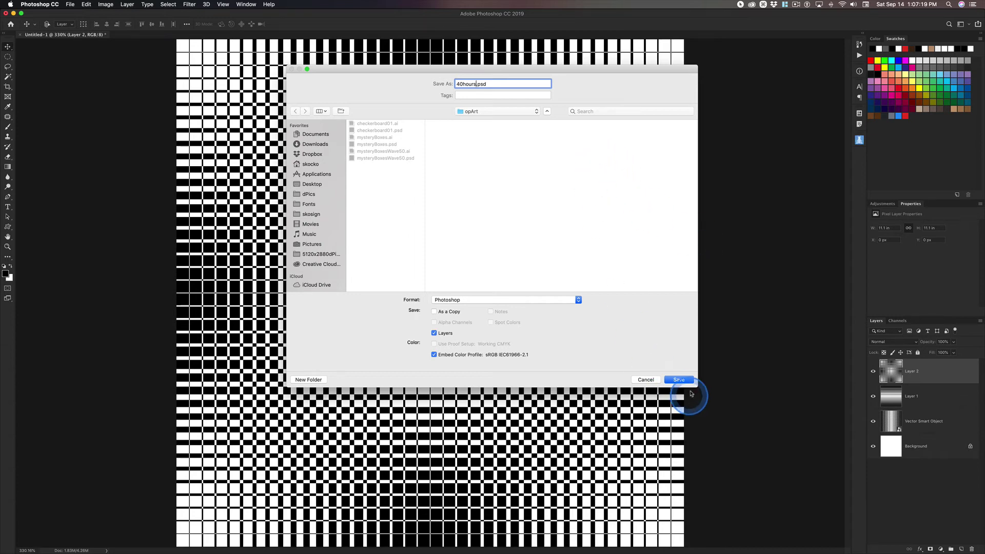
{"action": "left_click", "coordinate": [681, 379]}
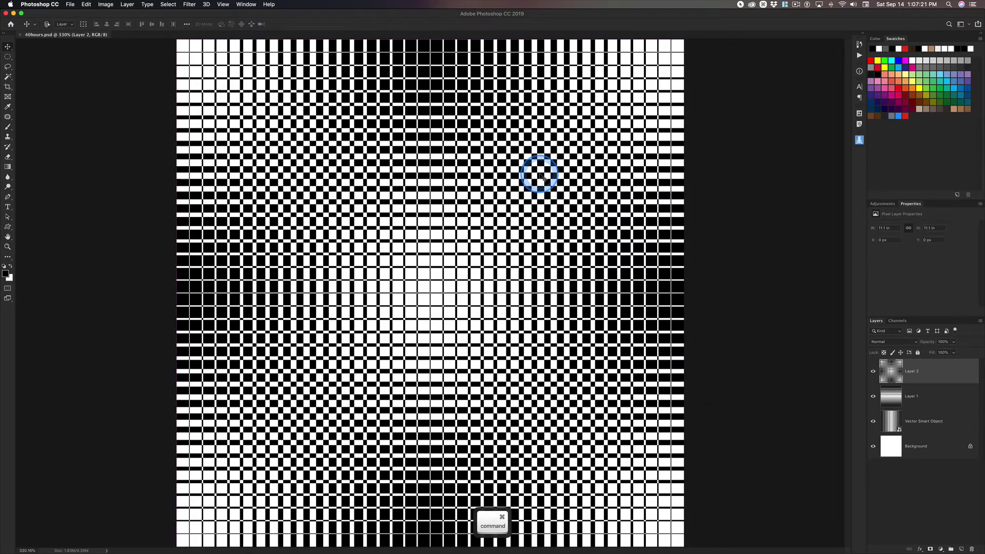
{"action": "key", "text": "super+w"}
- Switch to Illustrator, save the bar artwork as 40hours.ai in the opArt folder with Illustrator CC compatibility, and deselect the bars
{"action": "key", "text": "super+Tab"}
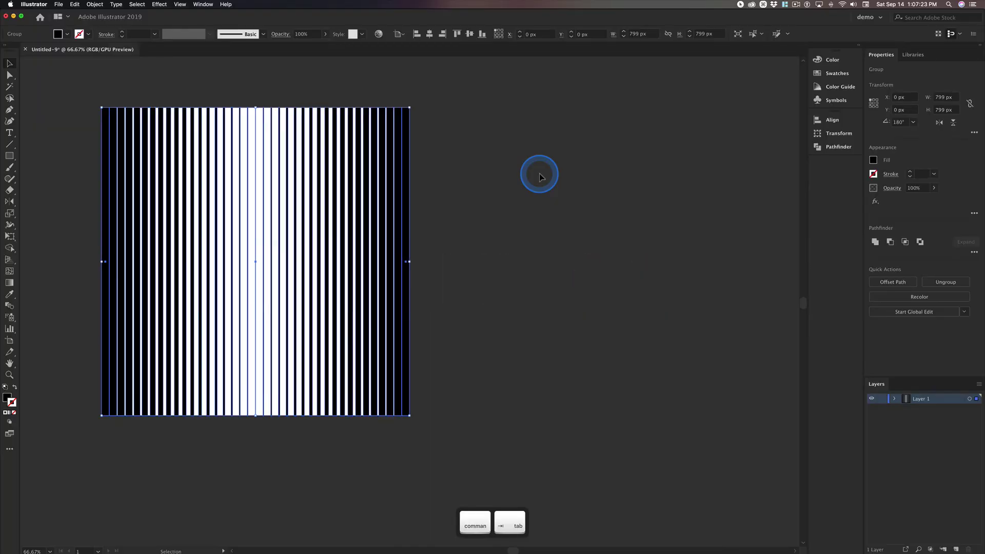
{"action": "key", "text": "super+s"}
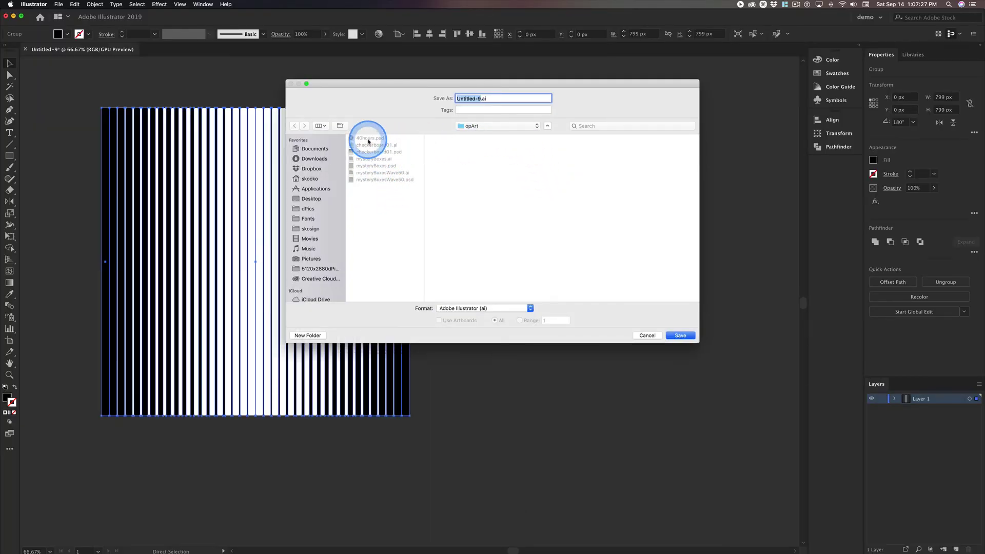
{"action": "left_click", "coordinate": [681, 336]}
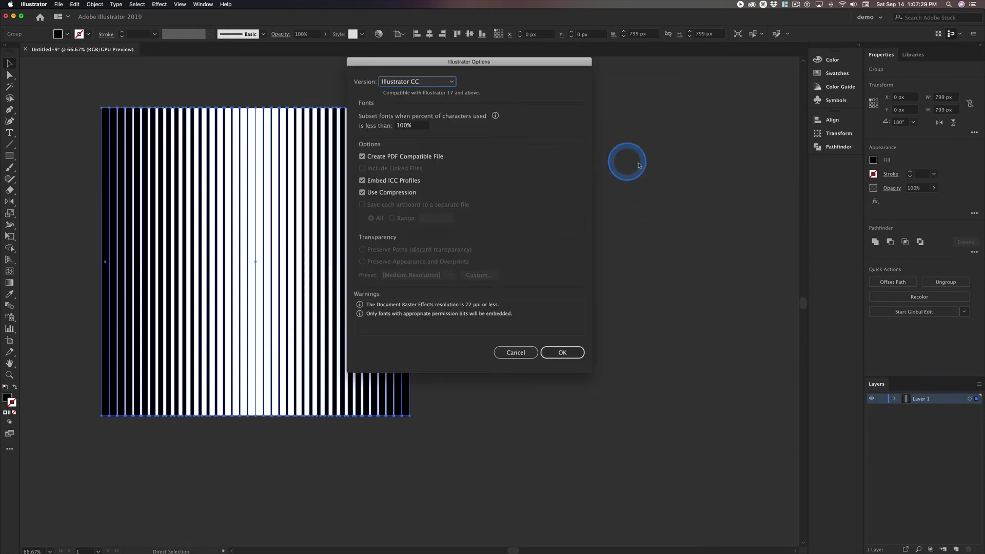
{"action": "left_click", "coordinate": [563, 353]}
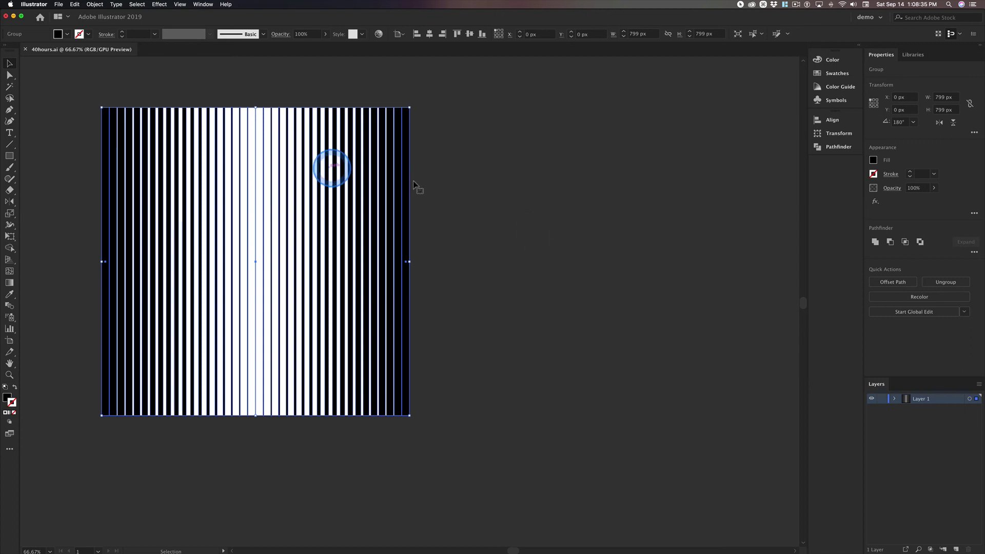
{"action": "left_click", "coordinate": [511, 161]}
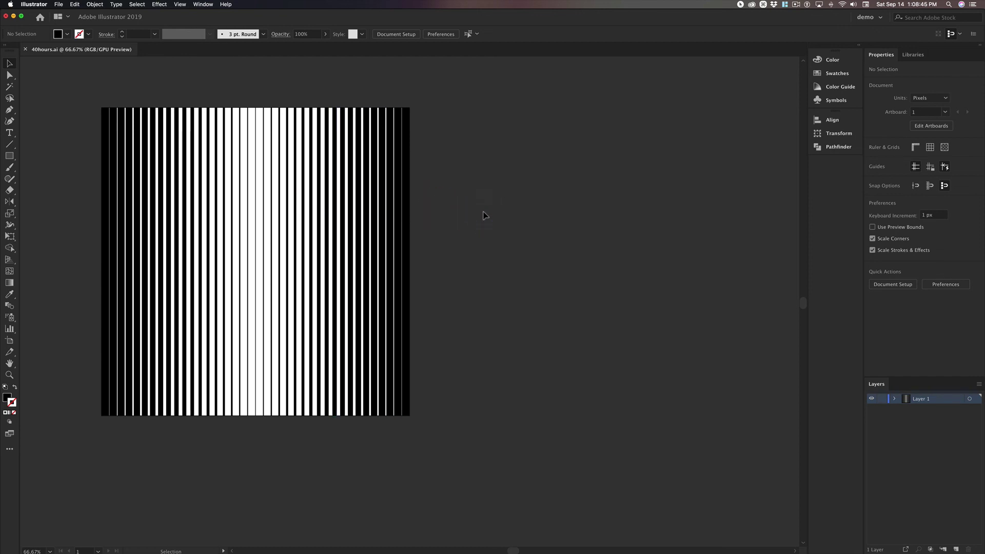
{"action": "left_click", "coordinate": [63, 256]}
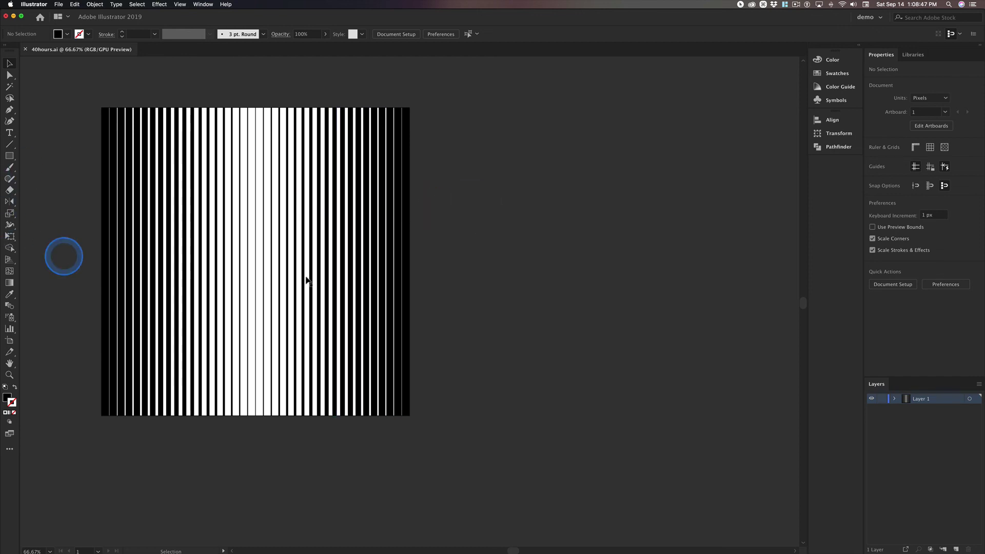
{"action": "left_click", "coordinate": [644, 251]}
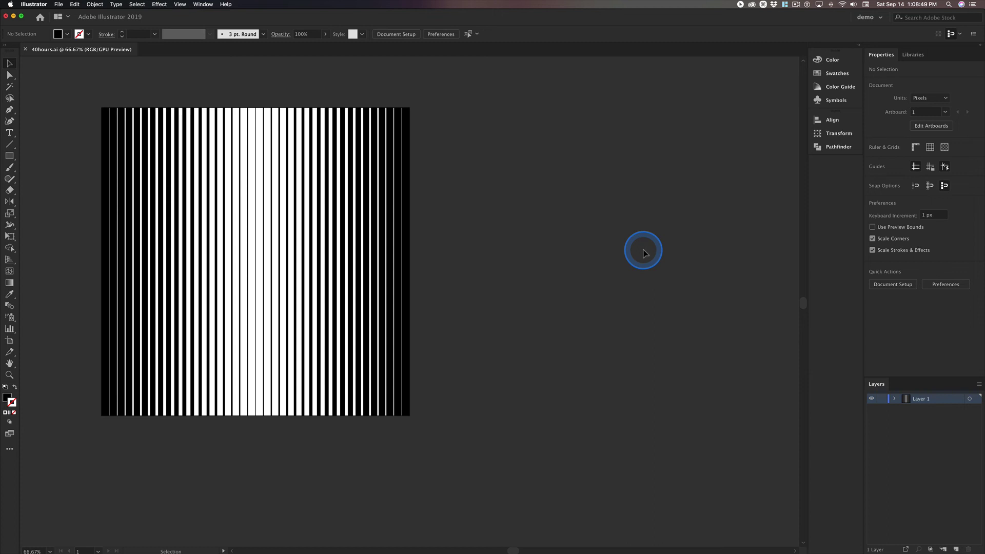
{"action": "left_click", "coordinate": [632, 234]}
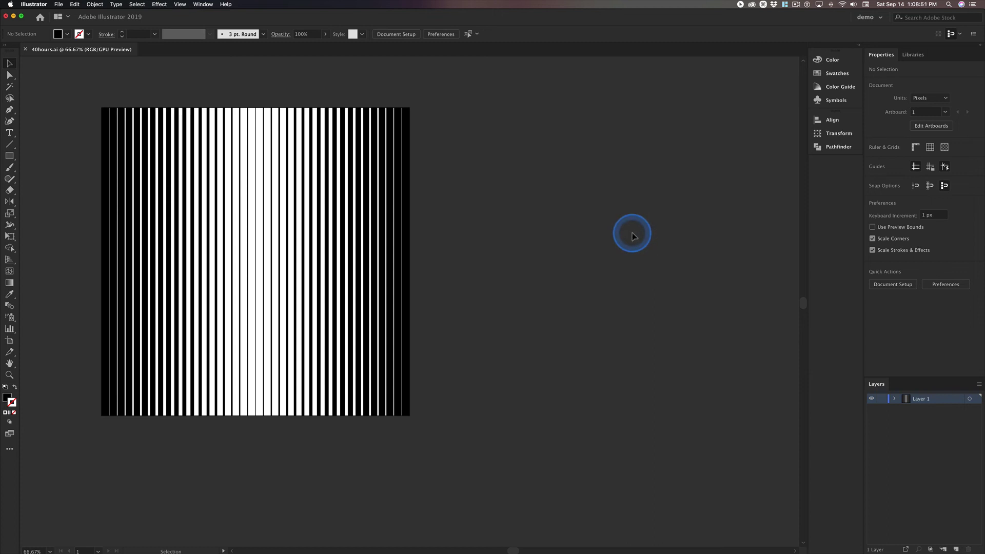